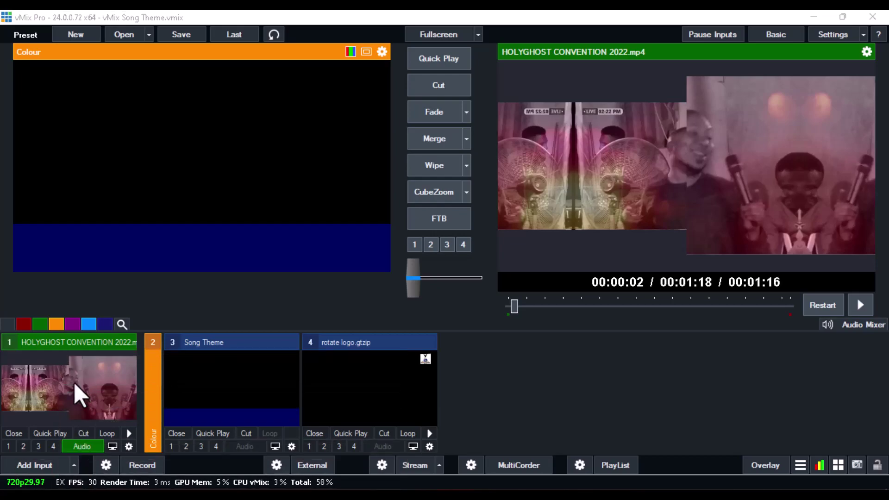
# Add Documents\ticker 1.gtzip as a Title/XAML input in vMix, becoming input 5.
pyautogui.click(23, 465)
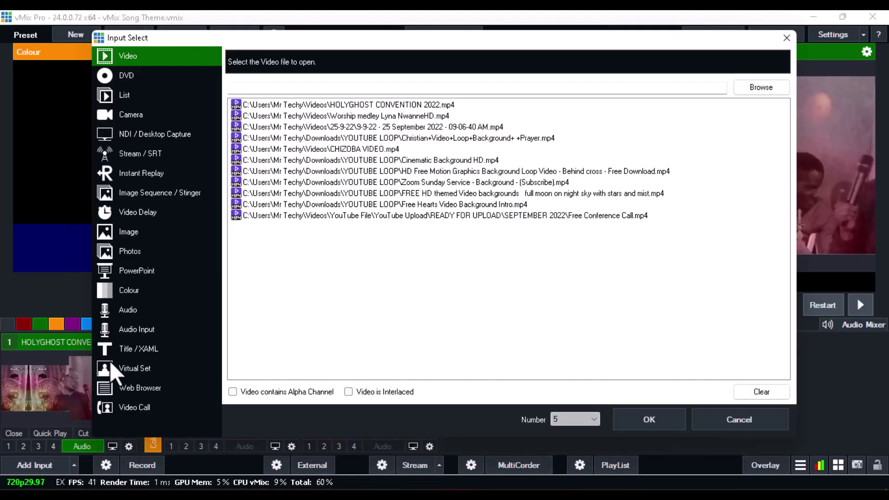
pyautogui.click(137, 349)
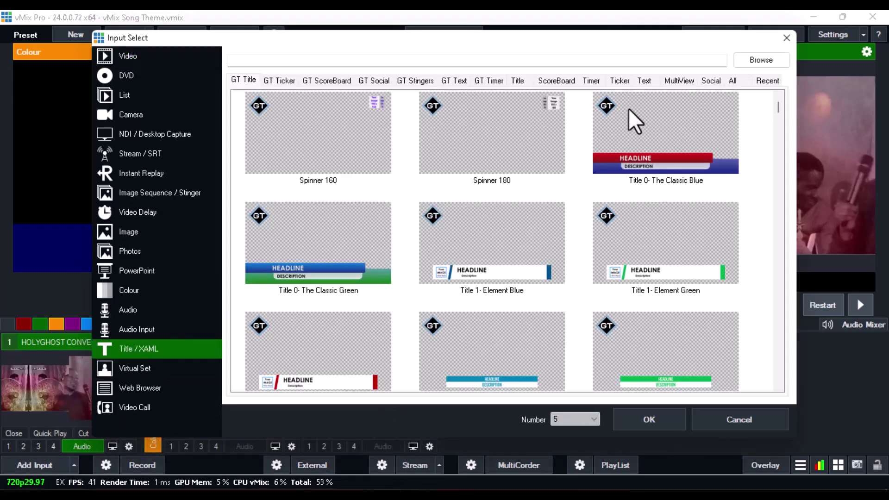
pyautogui.click(743, 58)
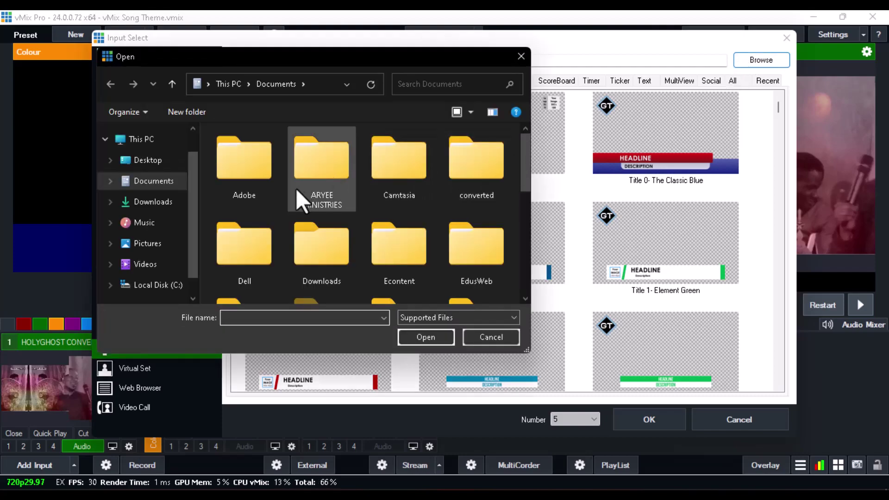
pyautogui.moveTo(525, 174); pyautogui.dragTo(534, 278)
pyautogui.click(400, 273)
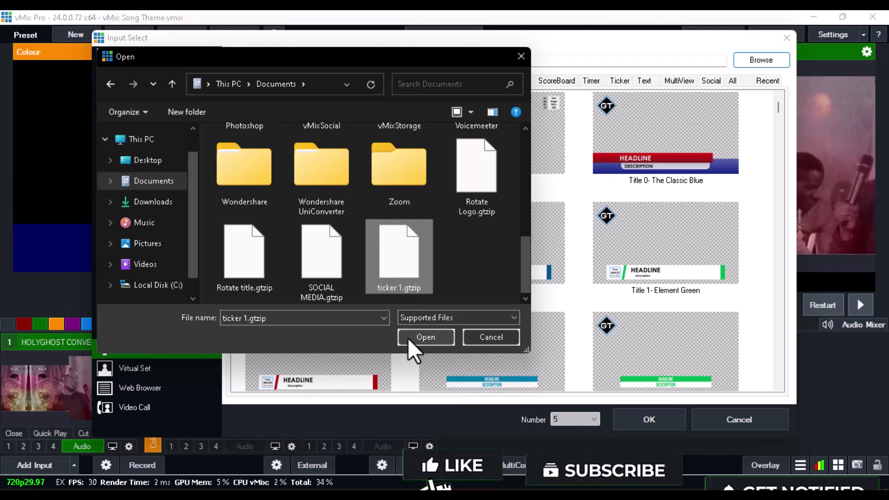
pyautogui.click(408, 338)
pyautogui.click(356, 159)
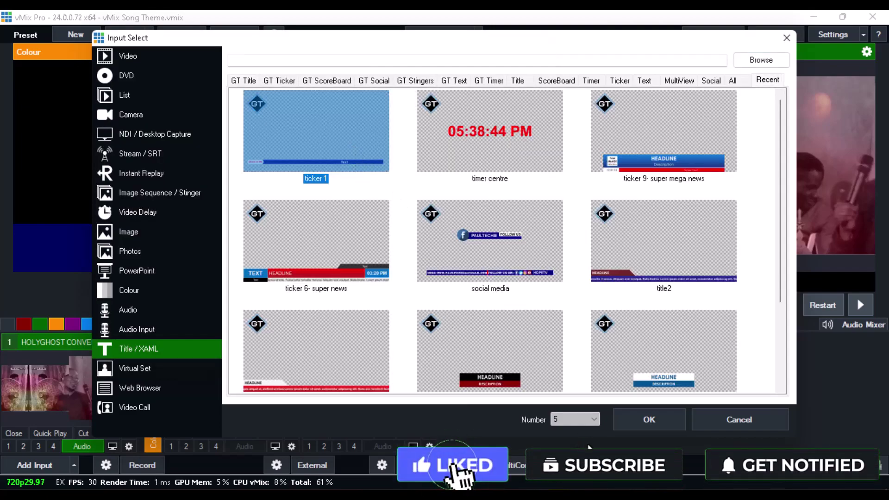
pyautogui.click(622, 421)
pyautogui.click(649, 107)
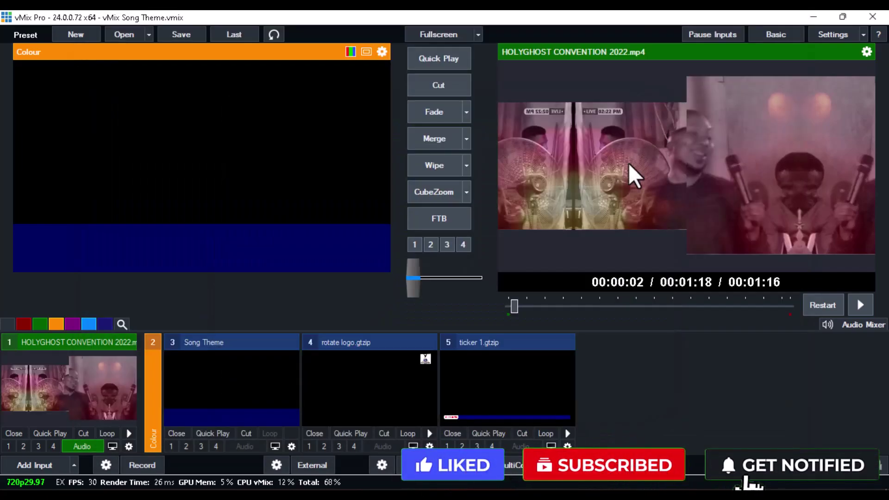
# Overlay the ticker 1 title onto the output and adjust its Zoom and Pan in Position settings.
pyautogui.click(513, 407)
pyautogui.click(492, 446)
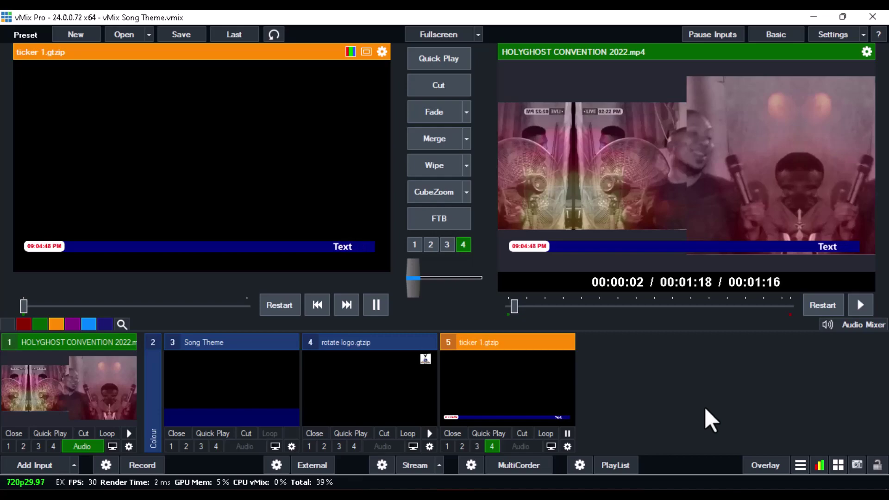
pyautogui.doubleClick(478, 390)
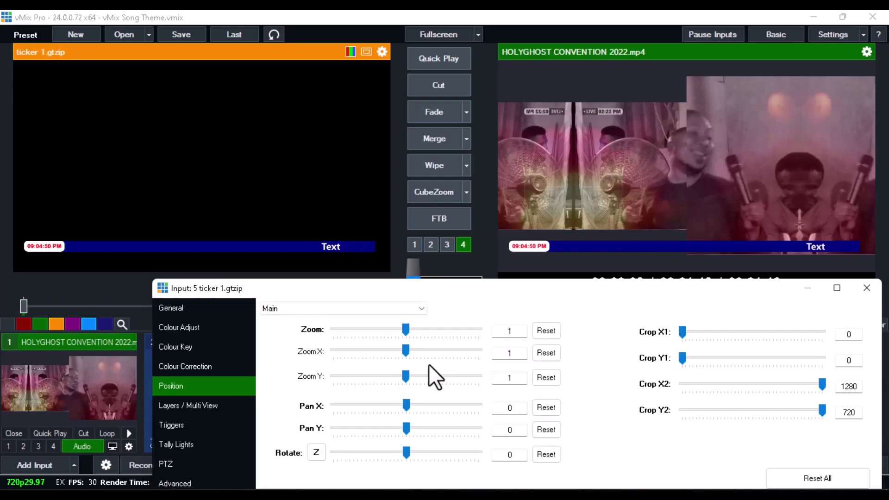
pyautogui.moveTo(407, 332); pyautogui.dragTo(407, 332)
pyautogui.moveTo(407, 405); pyautogui.dragTo(401, 426)
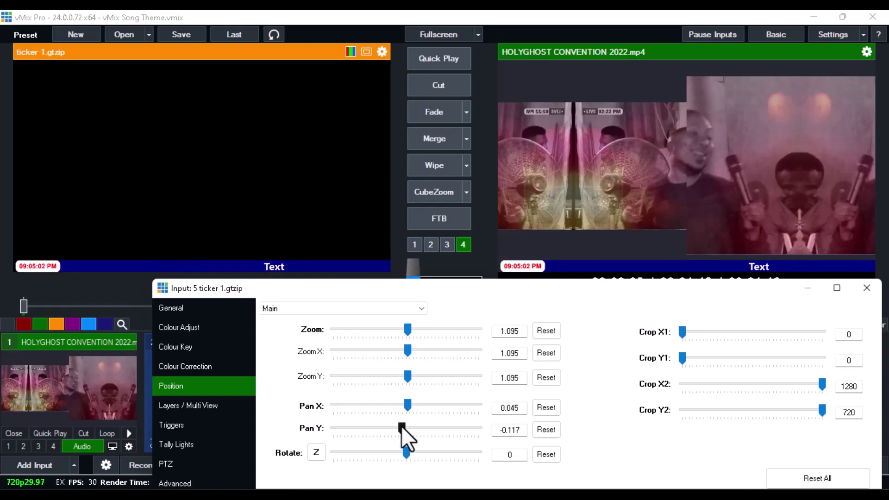
pyautogui.click(867, 288)
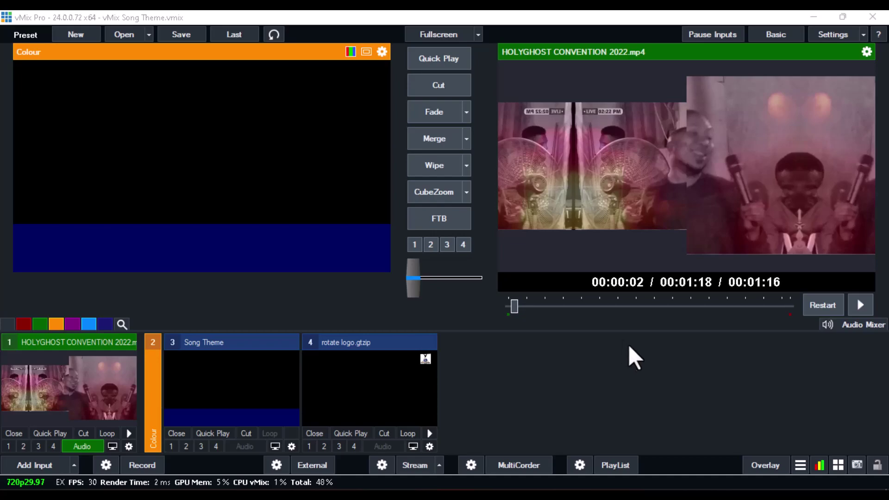
# Launch GT Title Designer from the vMix tools menu.
pyautogui.click(800, 465)
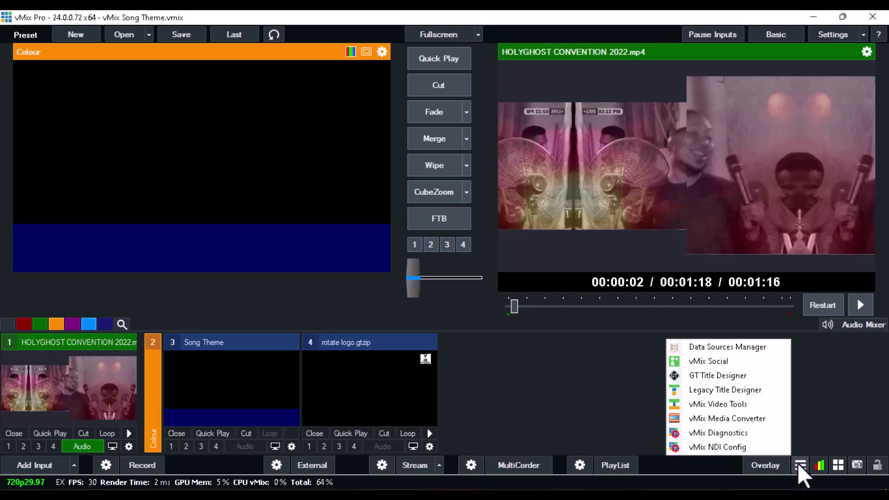
pyautogui.click(704, 376)
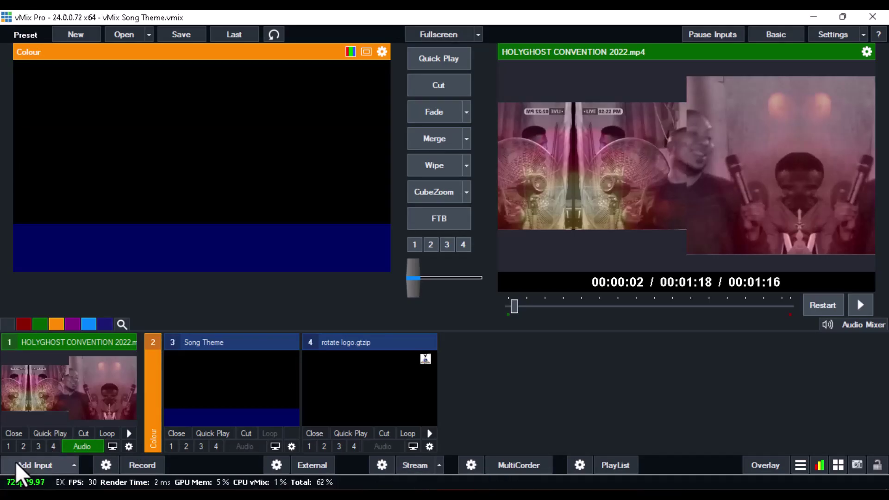
# Browse the GT Ticker and Timer title templates, then close Input Select without adding anything.
pyautogui.click(15, 462)
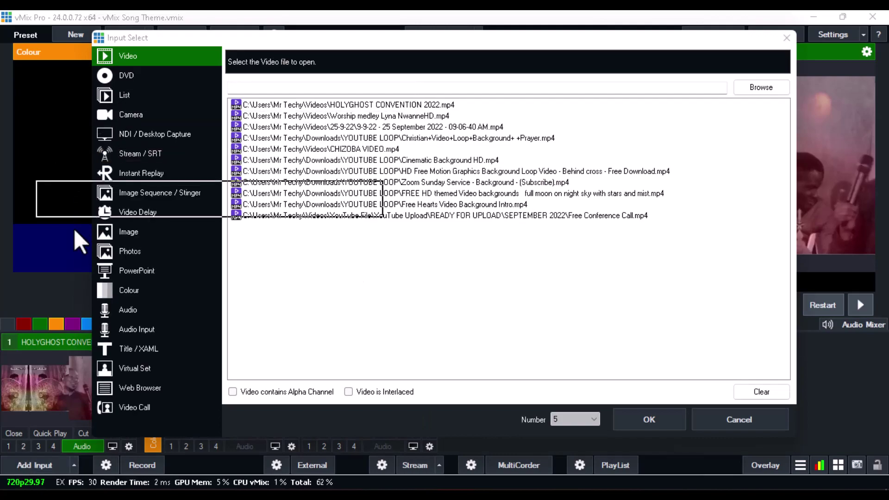
pyautogui.click(148, 349)
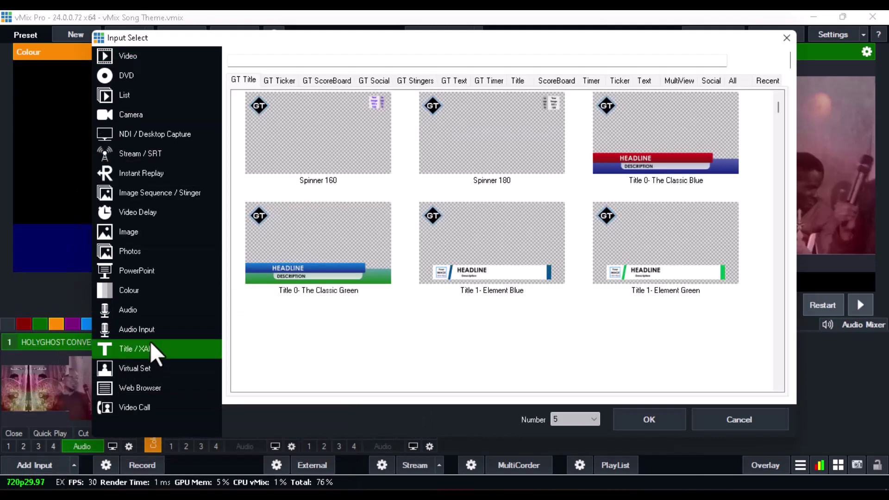
pyautogui.click(274, 78)
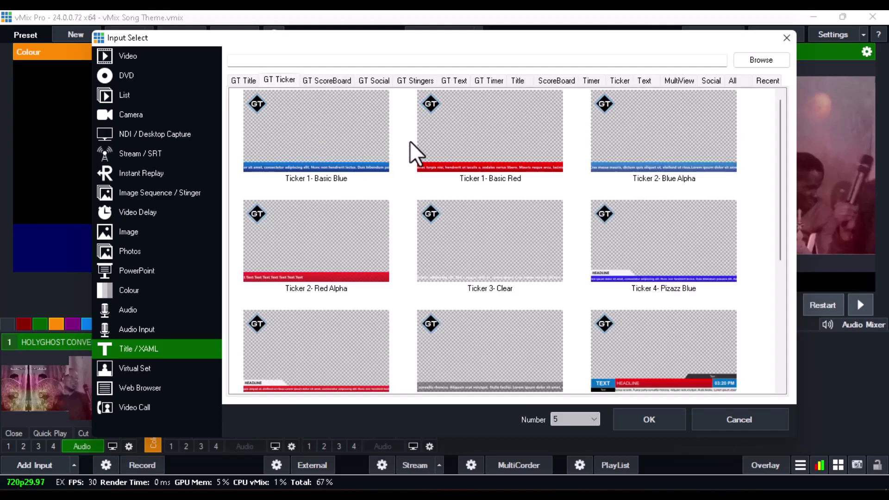
pyautogui.moveTo(780, 130)
pyautogui.mouseDown()
pyautogui.moveTo(787, 341)
pyautogui.moveTo(797, 136)
pyautogui.moveTo(777, 157)
pyautogui.moveTo(777, 135)
pyautogui.mouseUp()
pyautogui.click(596, 82)
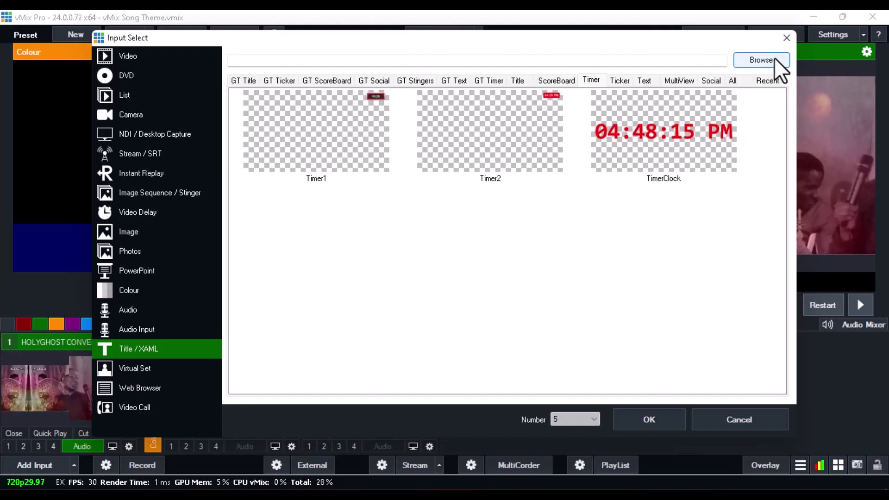
pyautogui.click(786, 38)
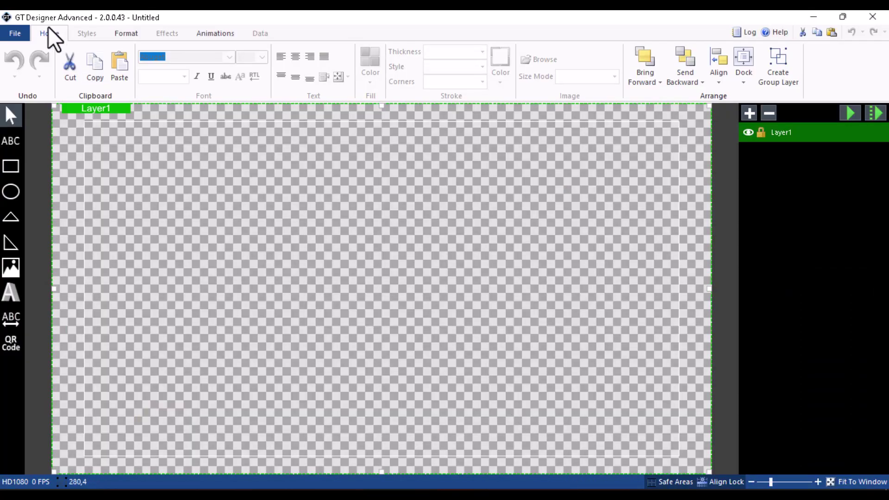
# In GT Designer's Open dialog, navigate to C:\Program Files (x86).
pyautogui.click(13, 34)
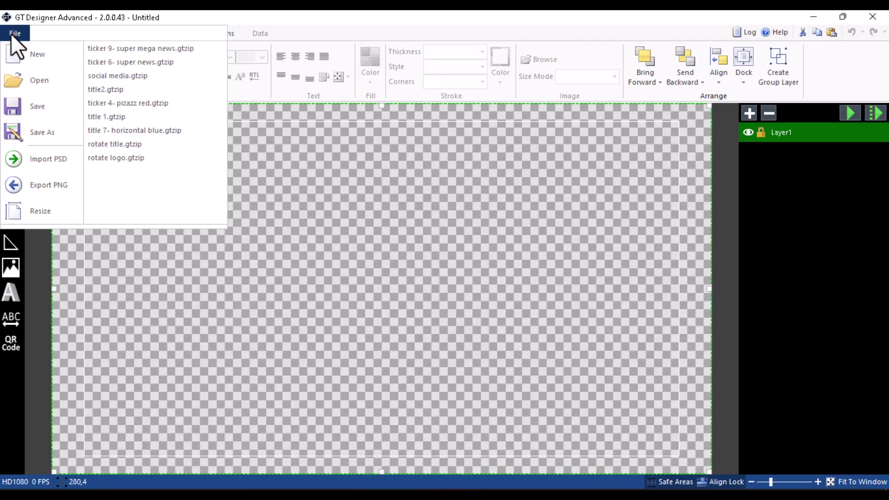
pyautogui.click(34, 82)
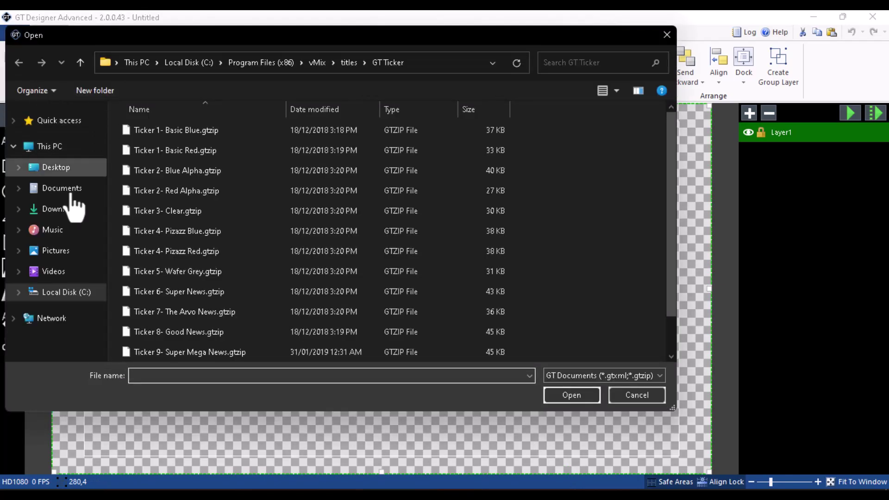
pyautogui.click(65, 296)
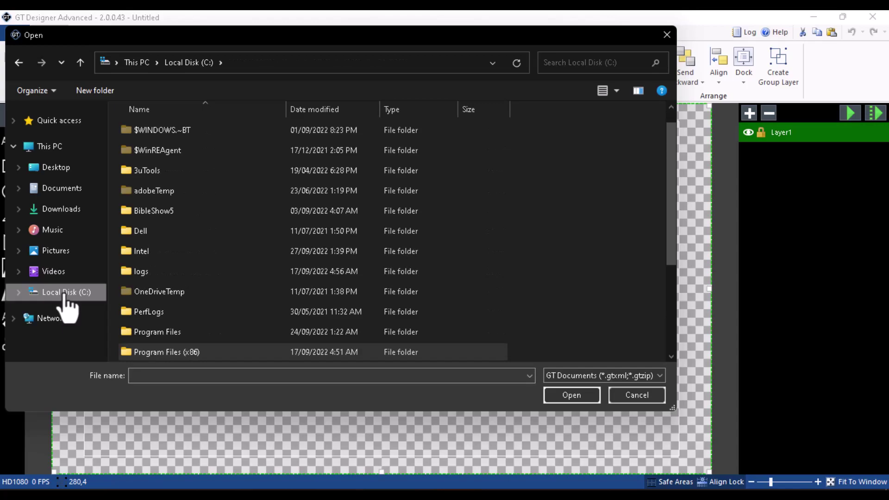
pyautogui.click(168, 330)
pyautogui.scroll(-2, 168, 327)
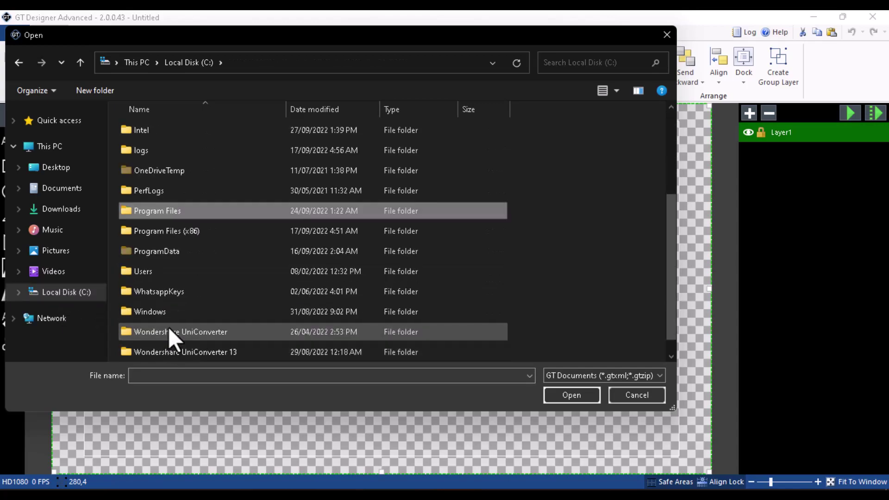
pyautogui.doubleClick(179, 229)
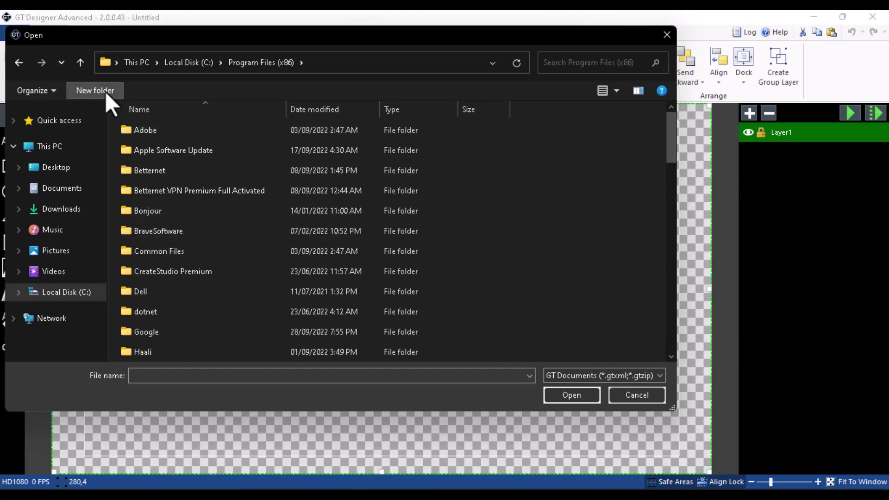
pyautogui.click(86, 70)
pyautogui.scroll(-2, 172, 343)
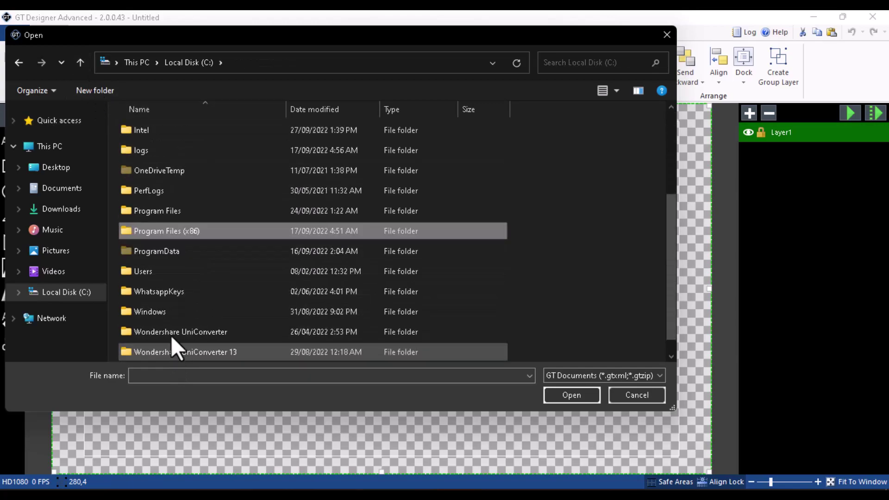
pyautogui.doubleClick(179, 230)
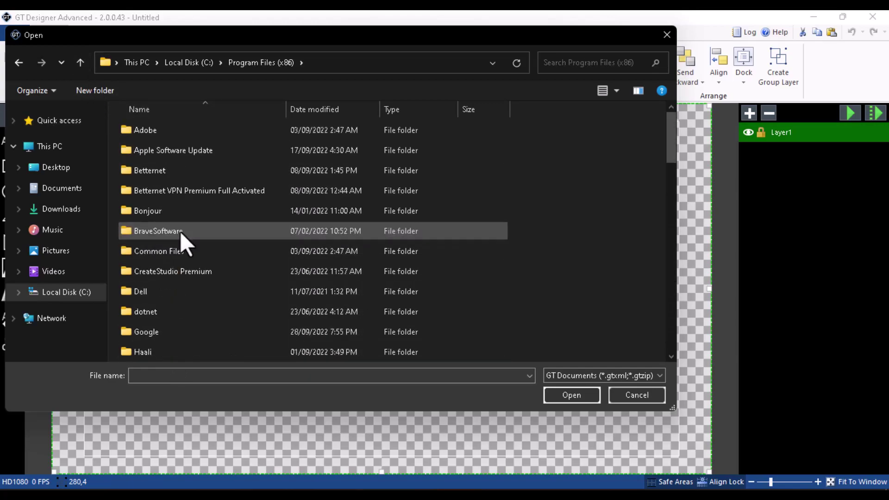
# Continue into vMix\titles\GT Timer to list the timer .gtzip templates.
pyautogui.scroll(-10, 180, 232)
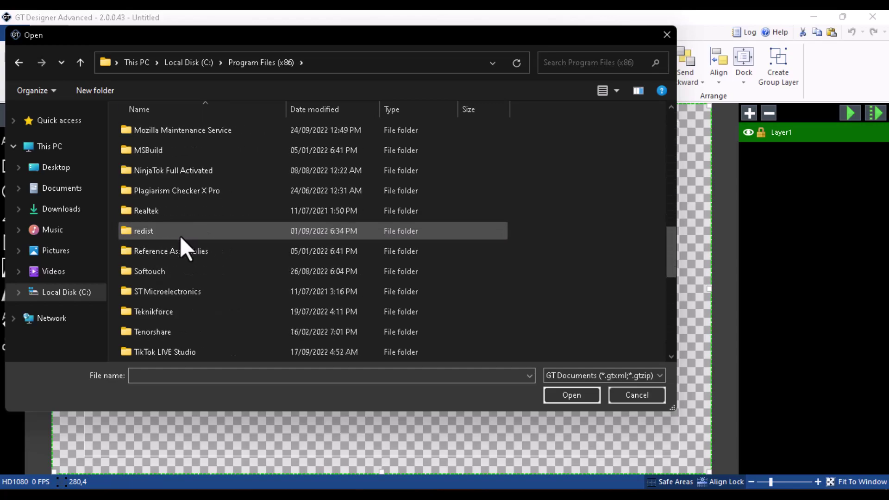
pyautogui.scroll(-2, 180, 238)
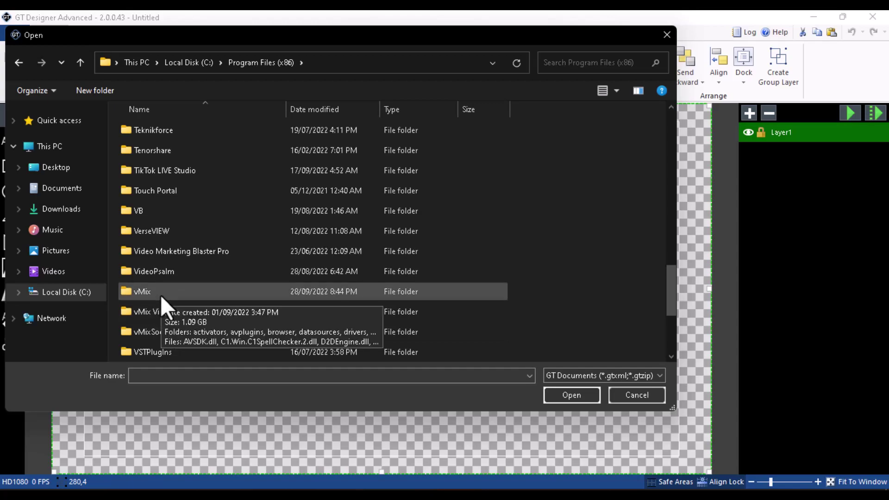
pyautogui.doubleClick(161, 292)
pyautogui.scroll(-3, 160, 295)
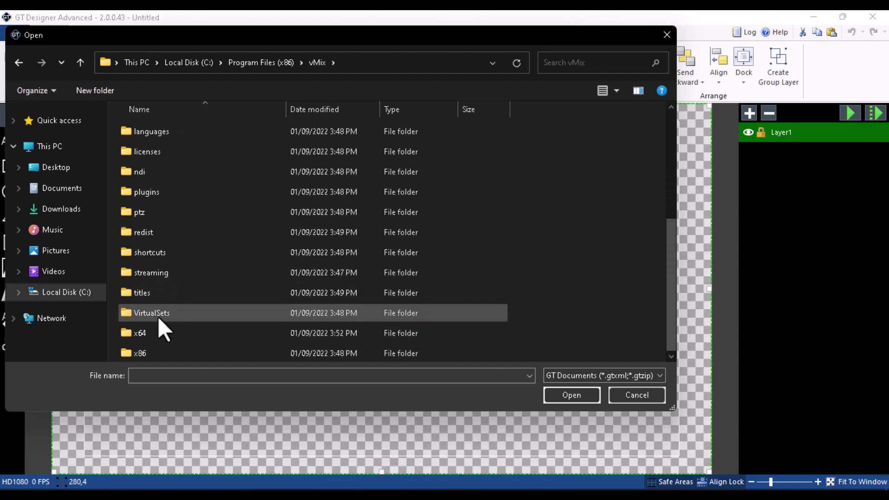
pyautogui.doubleClick(154, 296)
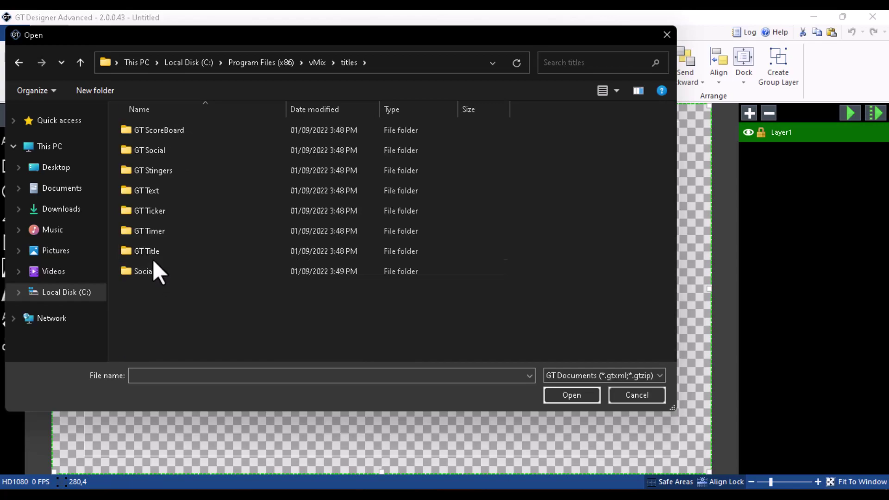
pyautogui.doubleClick(155, 234)
pyautogui.scroll(-2, 155, 236)
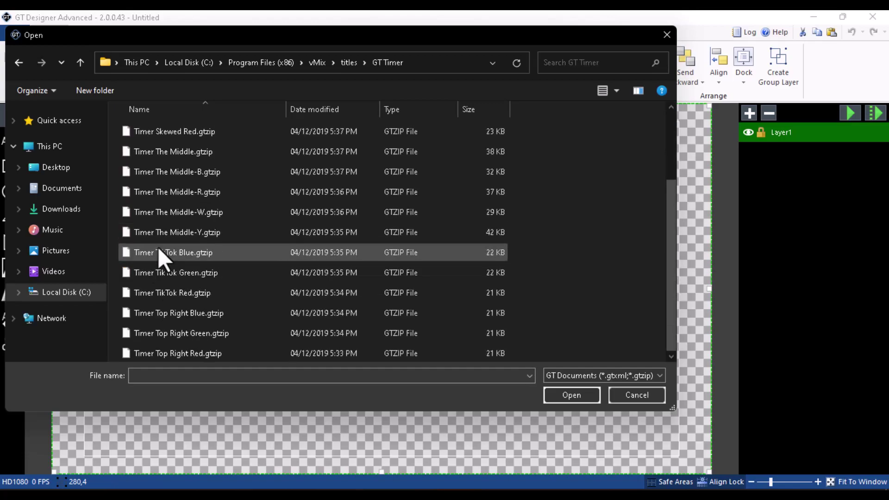
pyautogui.scroll(2, 168, 296)
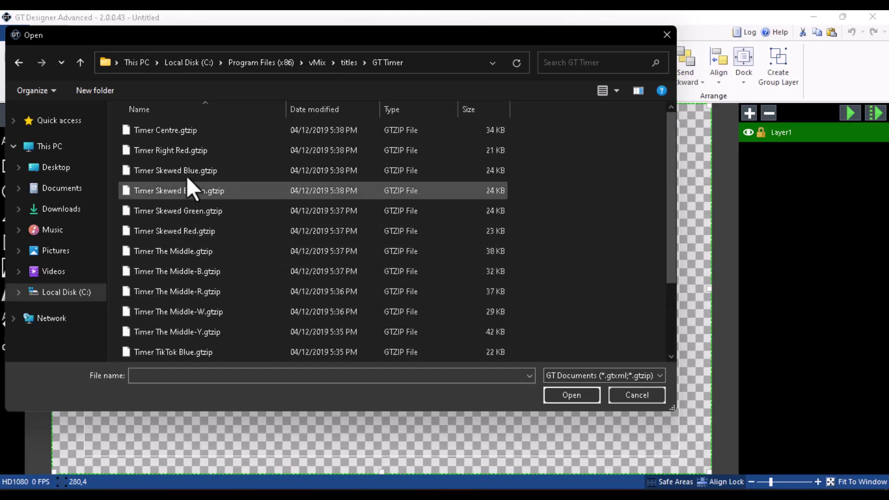
# Open the Timer Centre.gtzip template and select its red clock text.
pyautogui.click(189, 131)
pyautogui.click(571, 396)
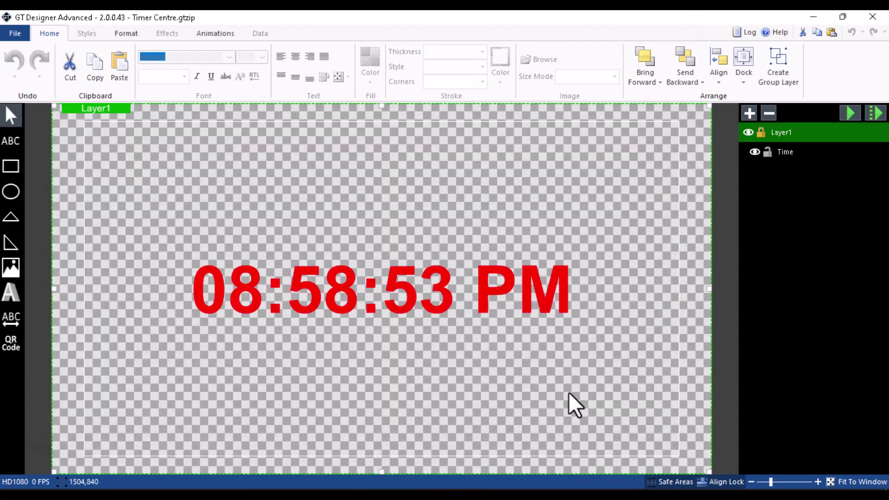
pyautogui.click(419, 315)
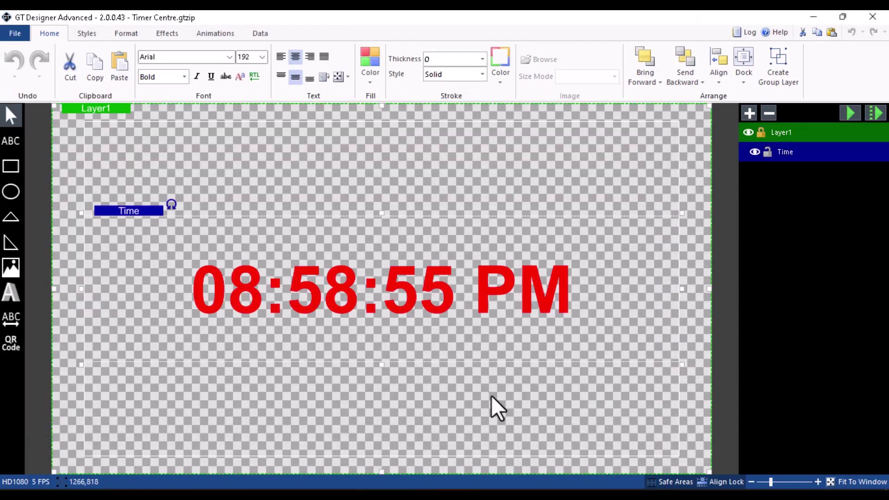
pyautogui.click(493, 412)
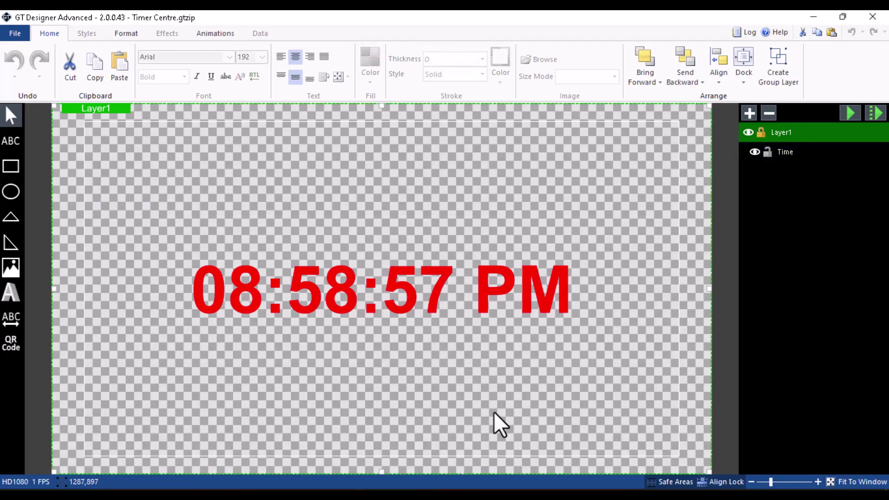
# Resize the clock text box from its corner and move it to the top of the canvas.
pyautogui.click(398, 291)
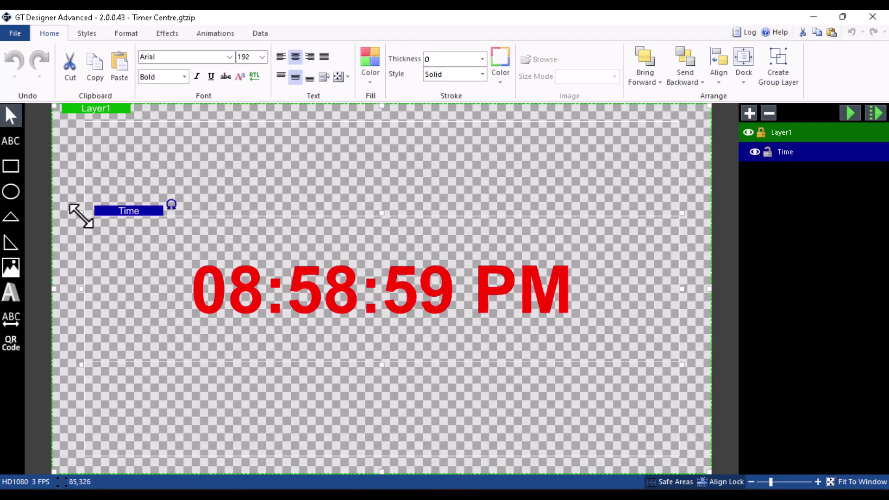
pyautogui.moveTo(82, 214); pyautogui.dragTo(191, 252)
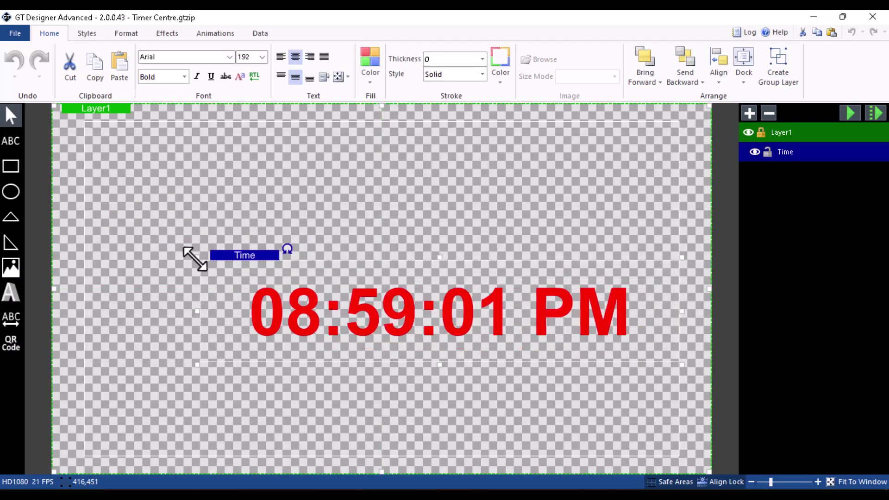
pyautogui.moveTo(347, 312); pyautogui.dragTo(292, 199)
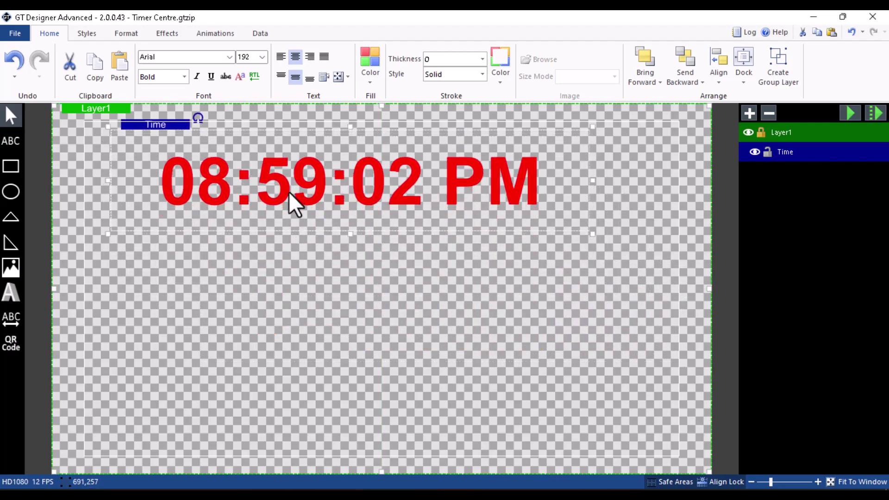
pyautogui.click(328, 318)
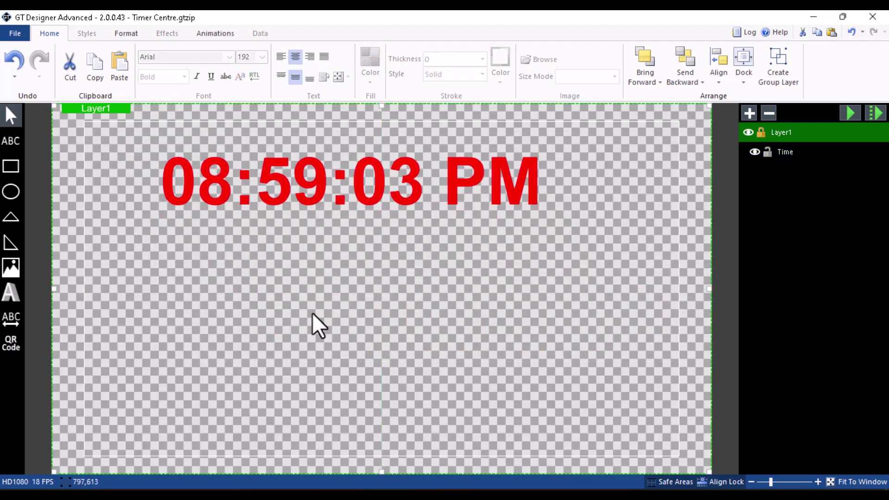
# Draw Rectangle1 as a red bar below the clock, then lower it and stretch it nearly full width.
pyautogui.click(3, 166)
pyautogui.moveTo(148, 300)
pyautogui.mouseDown()
pyautogui.moveTo(440, 311)
pyautogui.moveTo(588, 354)
pyautogui.moveTo(683, 334)
pyautogui.mouseUp()
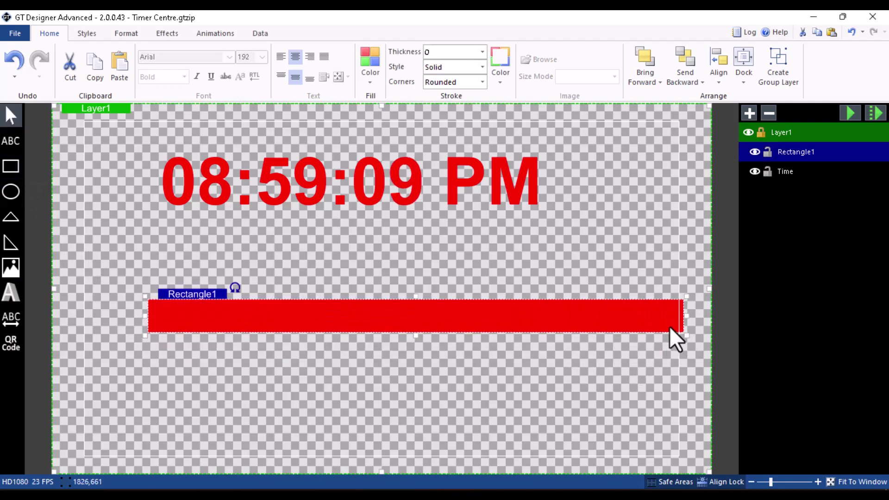
pyautogui.moveTo(631, 326); pyautogui.dragTo(583, 345)
pyautogui.moveTo(636, 354); pyautogui.dragTo(635, 433)
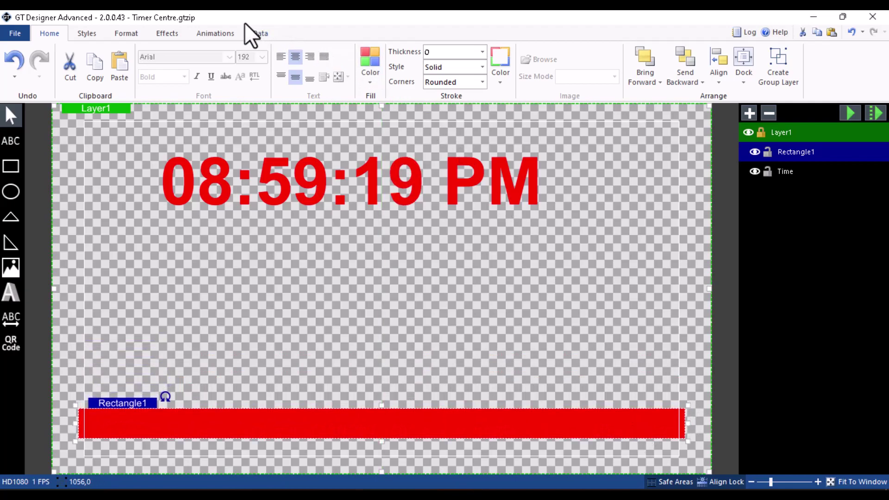
# Try preset styles on Rectangle1 and settle on the rounded red style with pill-shaped ends.
pyautogui.click(93, 35)
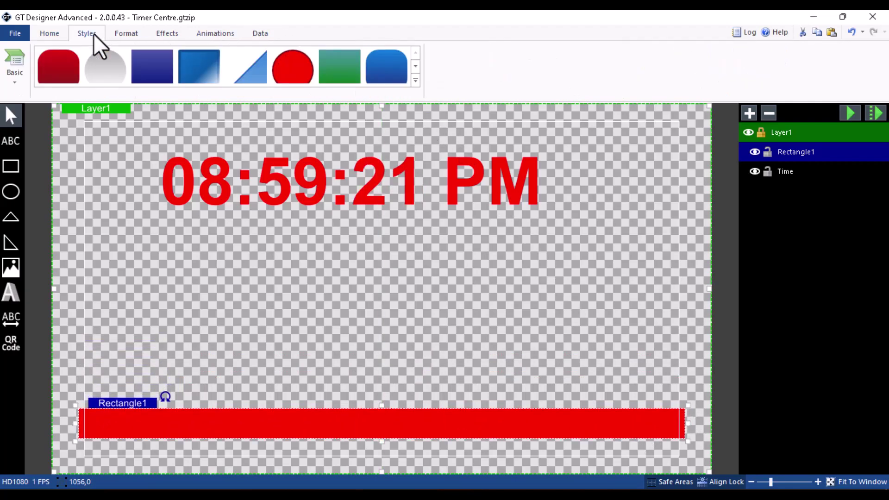
pyautogui.click(77, 81)
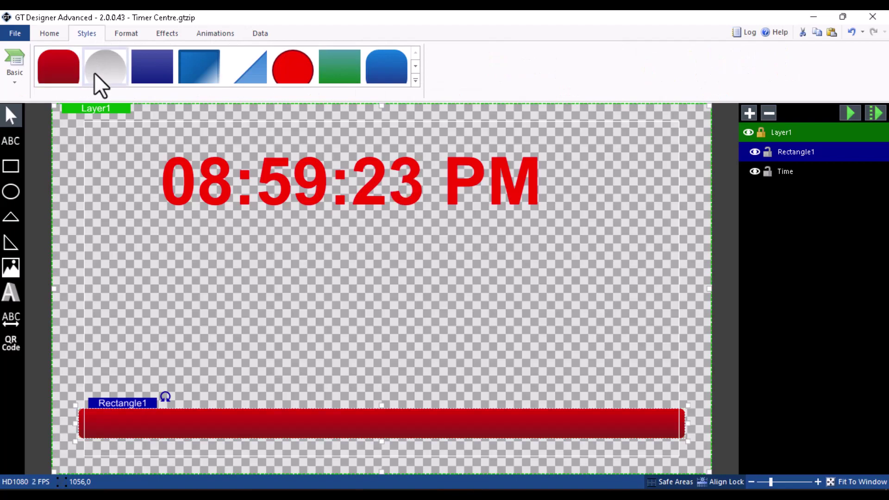
pyautogui.click(95, 74)
pyautogui.click(291, 76)
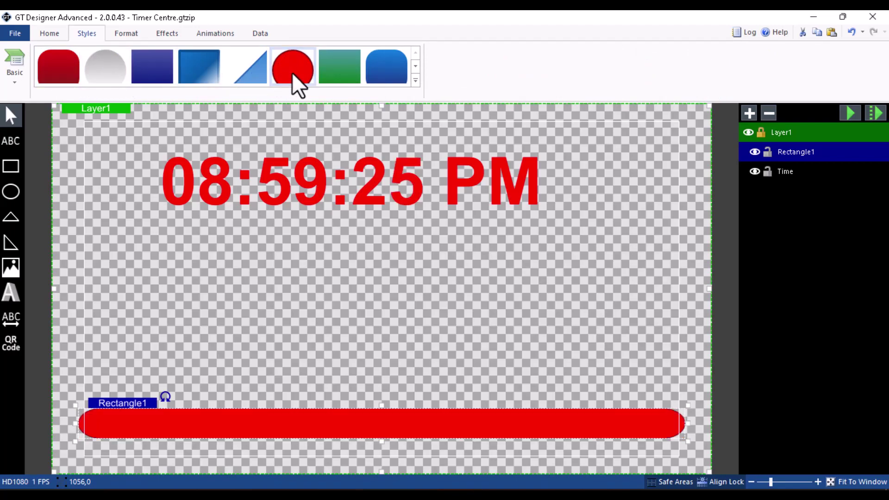
pyautogui.click(174, 262)
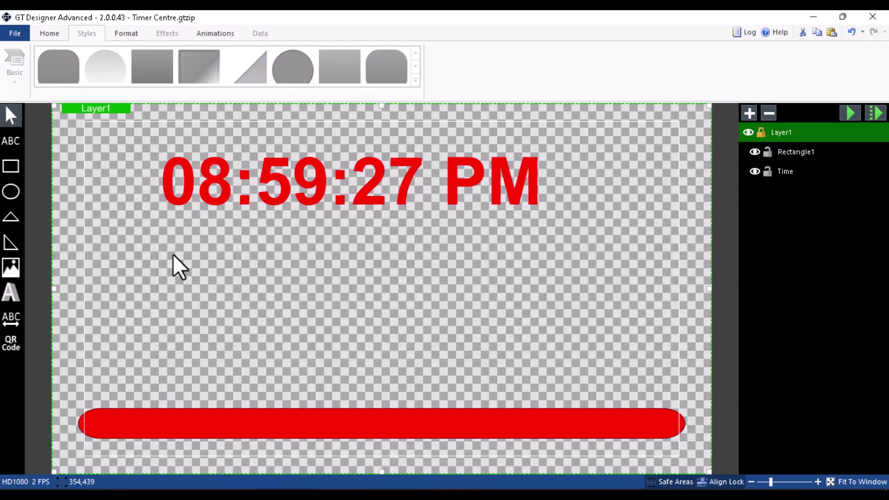
pyautogui.click(193, 431)
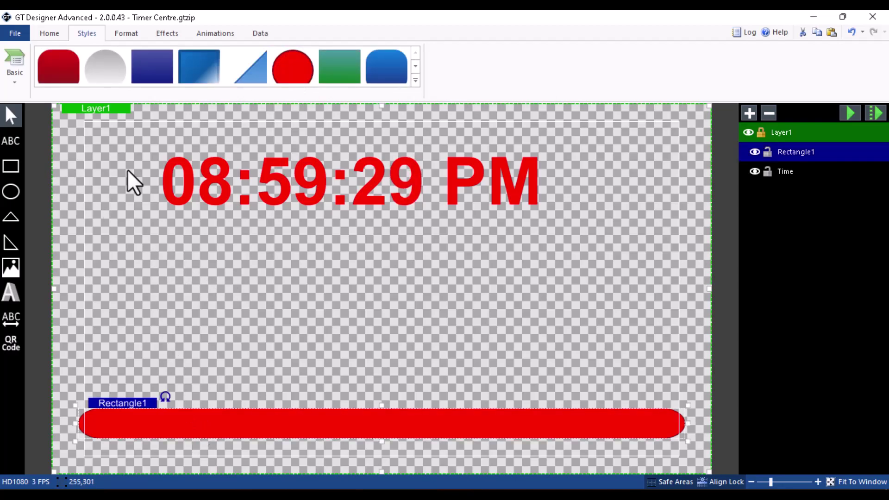
pyautogui.click(50, 39)
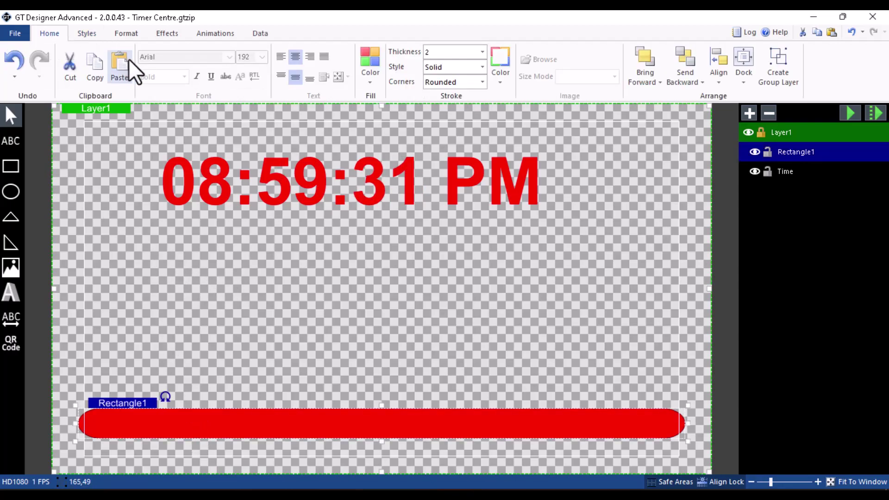
# Fill the bar dark navy and set its stroke thickness to 0.
pyautogui.click(369, 65)
pyautogui.click(376, 153)
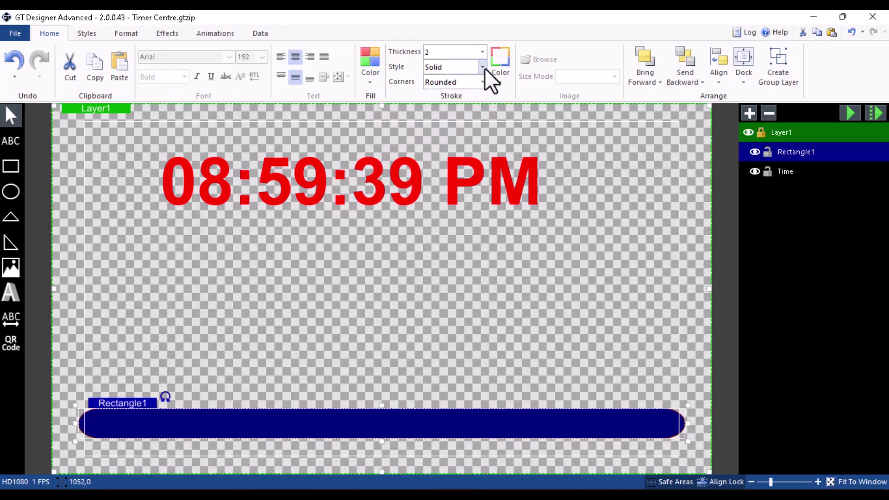
pyautogui.click(501, 76)
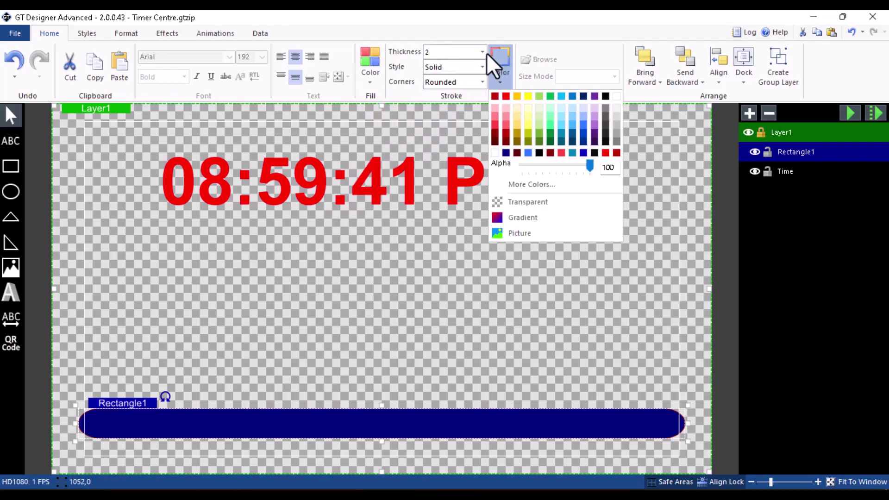
pyautogui.click(482, 53)
pyautogui.click(439, 69)
pyautogui.click(268, 280)
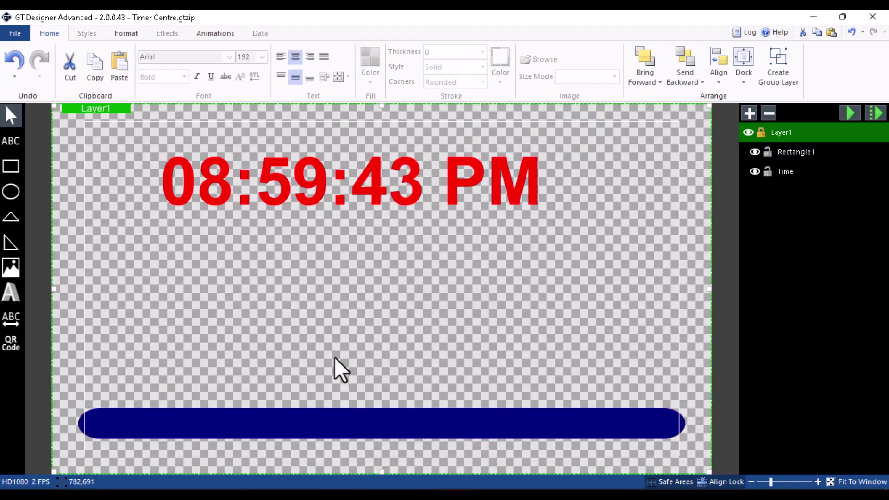
pyautogui.click(341, 418)
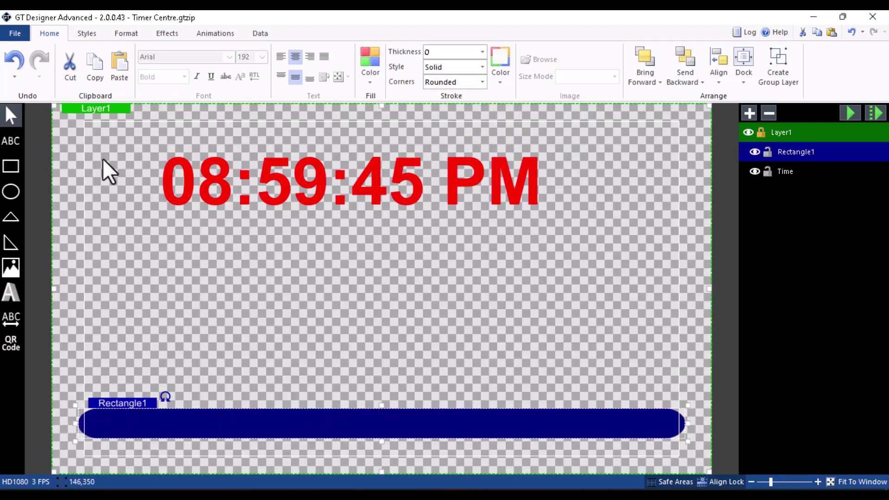
# Apply the dark blue gradient style, reapply navy fill with 0 stroke, and make the bar thinner.
pyautogui.click(88, 33)
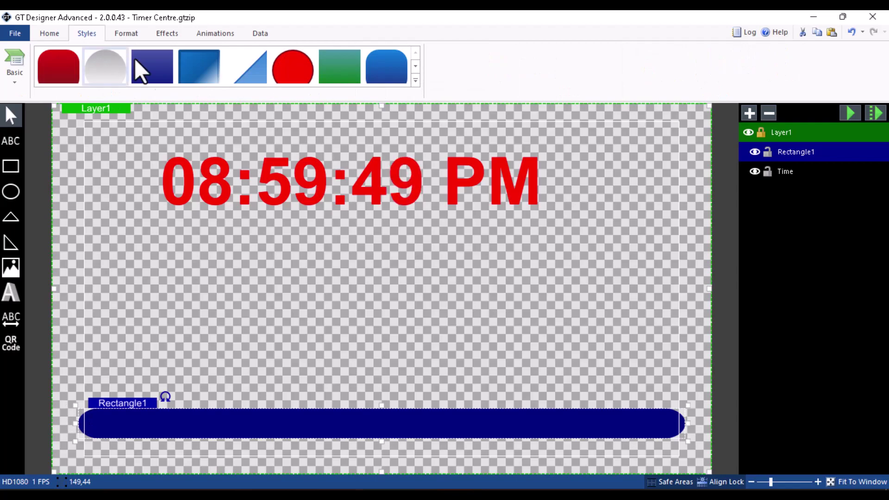
pyautogui.click(157, 84)
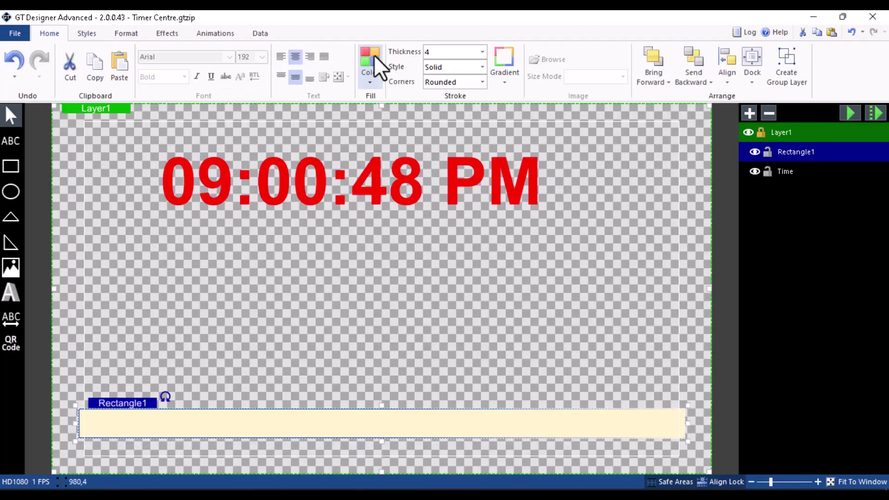
pyautogui.click(374, 54)
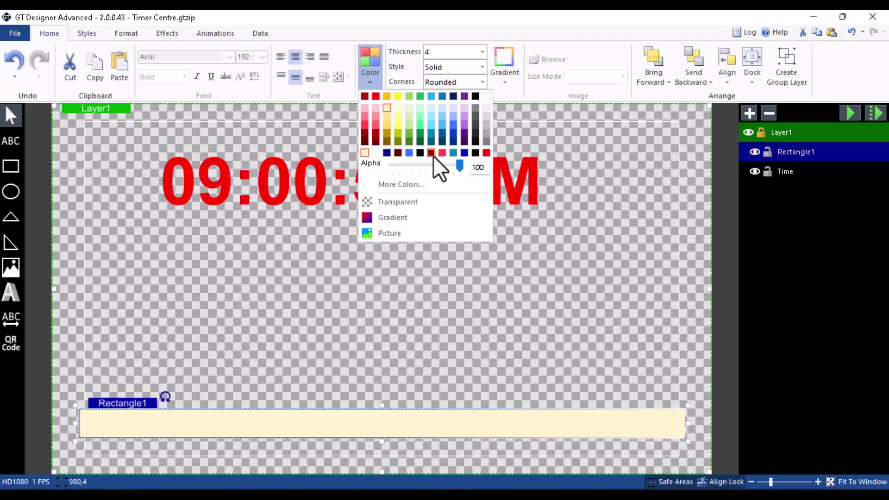
pyautogui.click(387, 152)
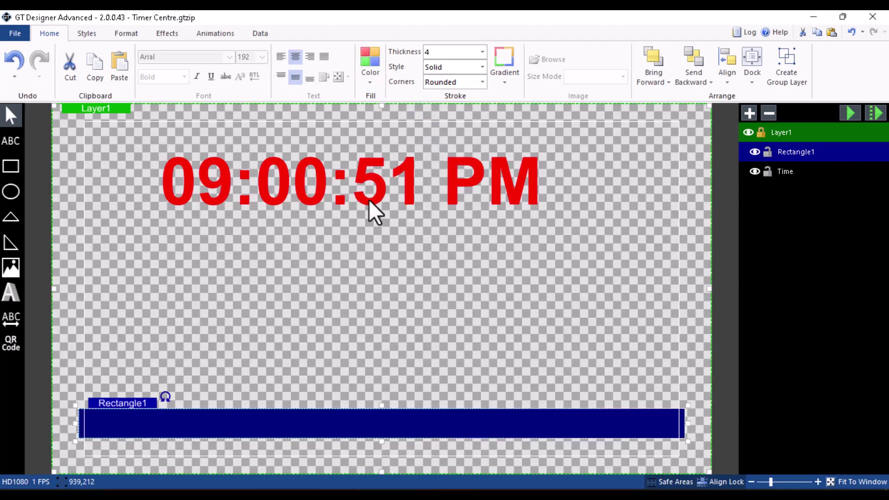
pyautogui.click(481, 51)
pyautogui.click(453, 68)
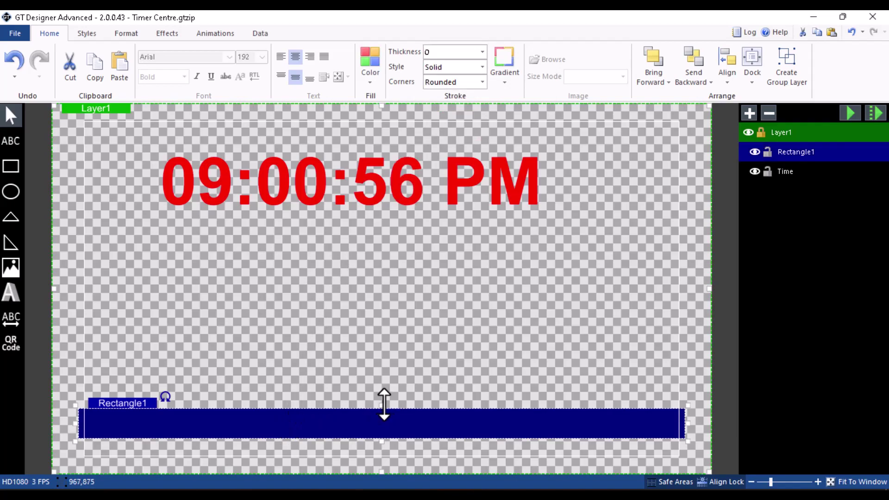
pyautogui.moveTo(382, 407); pyautogui.dragTo(382, 416)
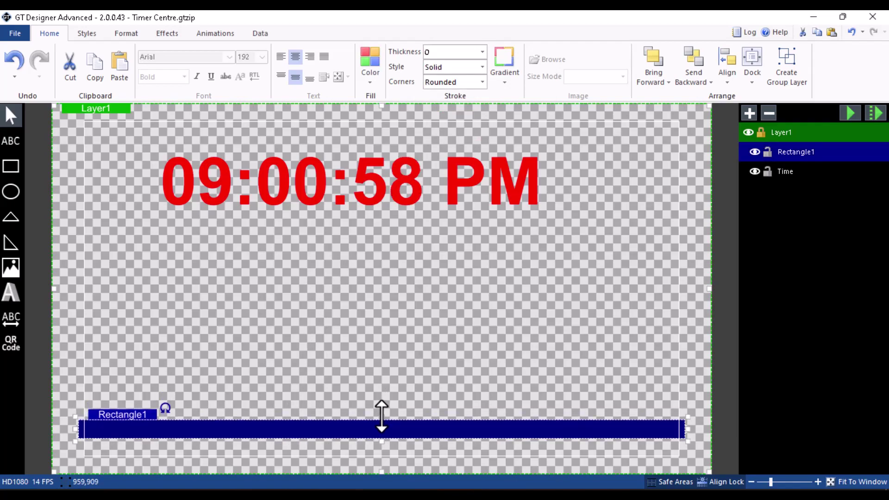
# Try clock font sizes 72, 60 and 28, then reposition and shrink the clock text box.
pyautogui.click(380, 370)
pyautogui.click(341, 179)
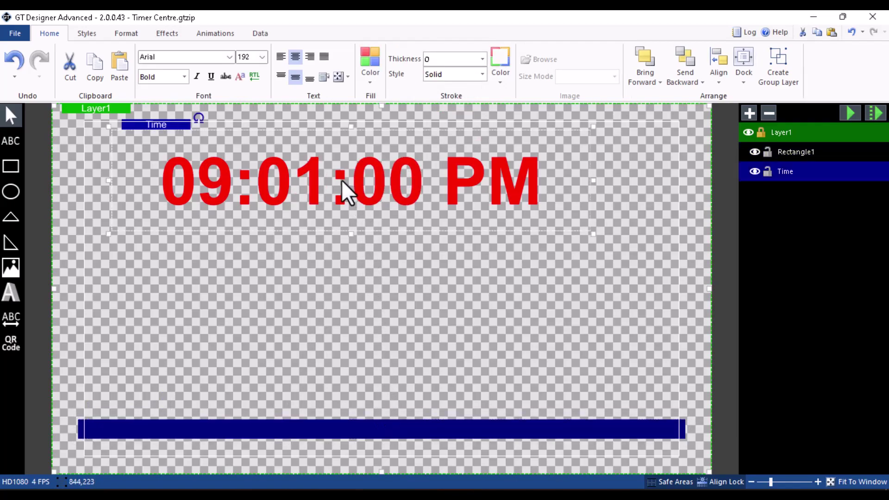
pyautogui.click(262, 57)
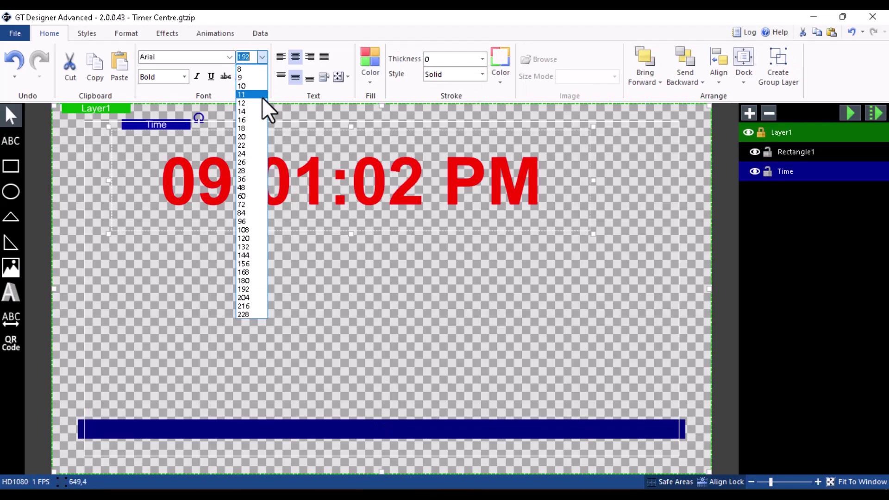
pyautogui.click(244, 203)
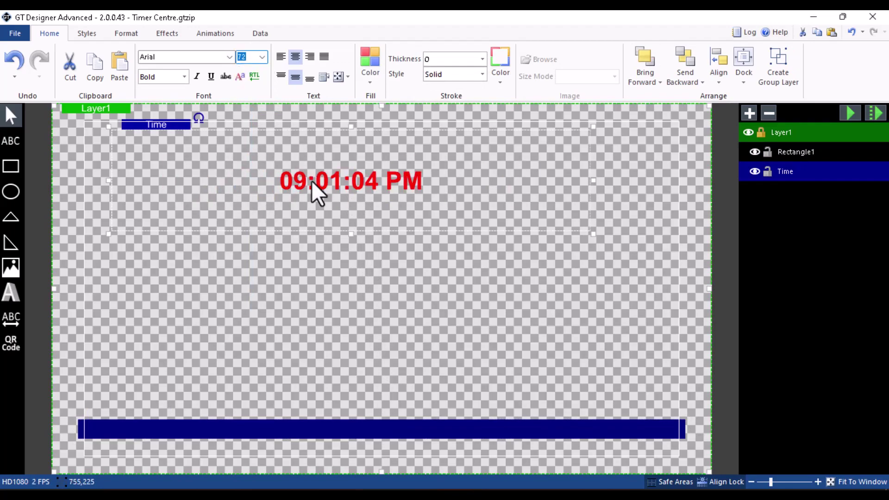
pyautogui.click(259, 58)
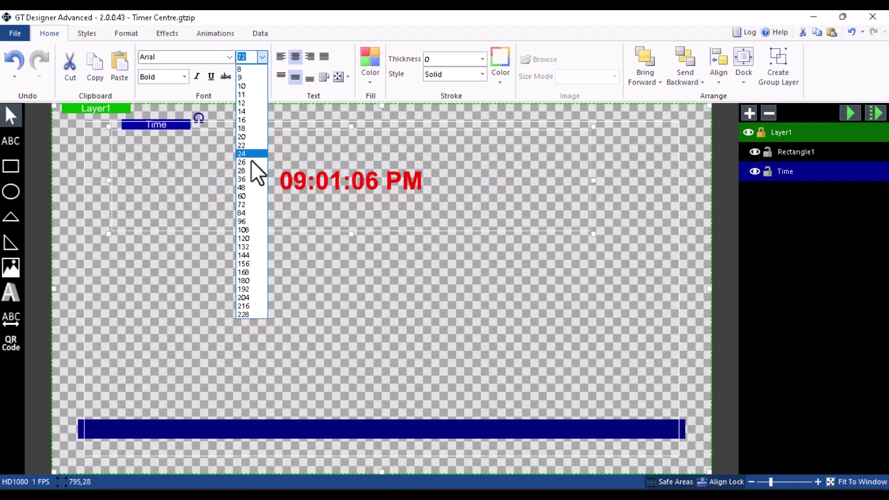
pyautogui.click(247, 196)
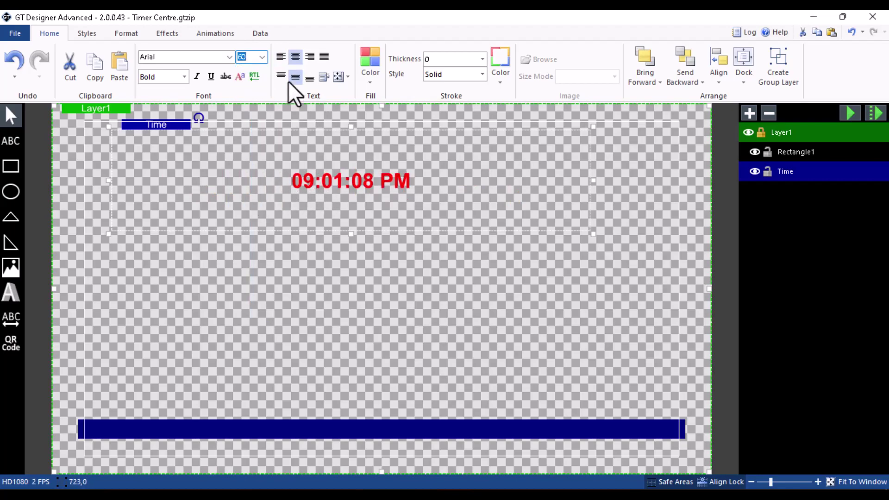
pyautogui.click(260, 55)
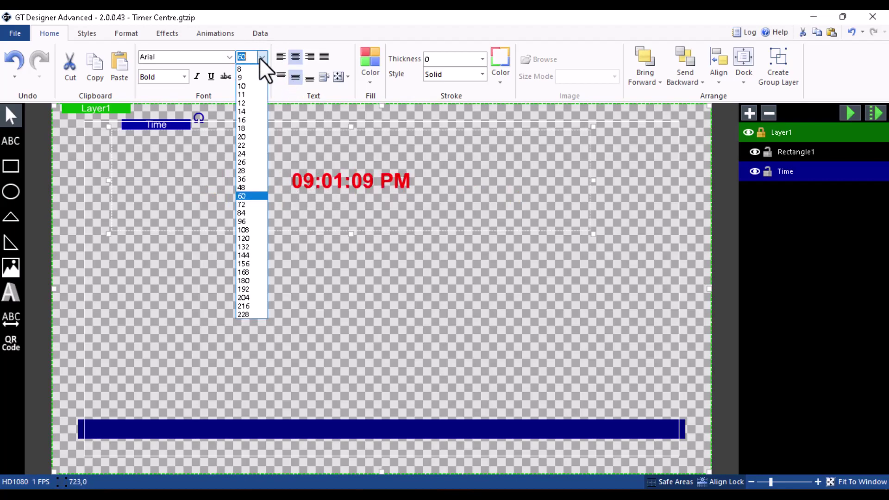
pyautogui.click(247, 170)
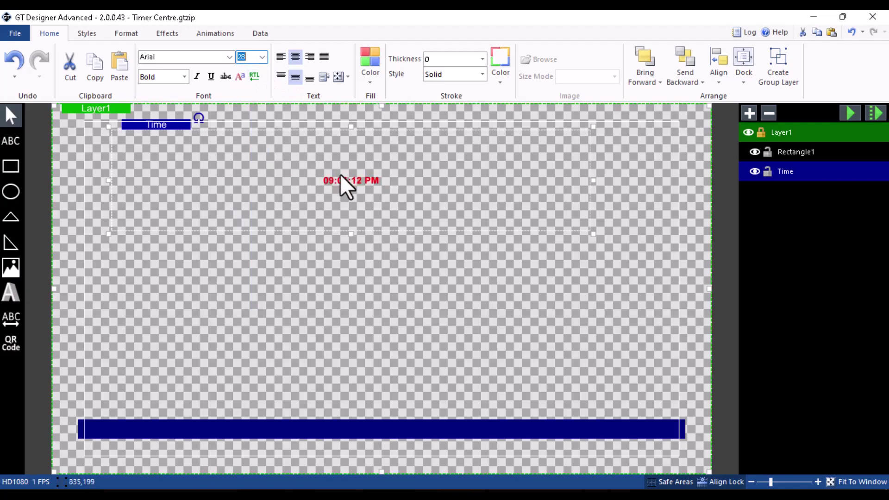
pyautogui.moveTo(340, 174); pyautogui.dragTo(306, 269)
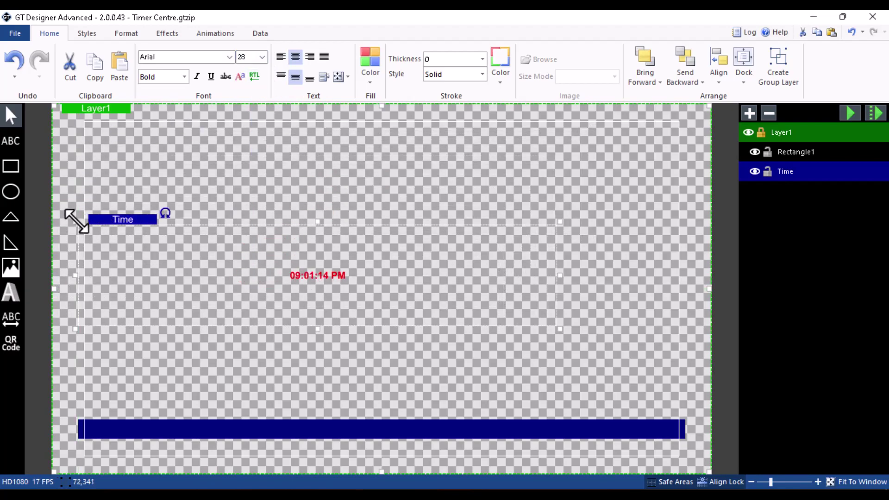
pyautogui.moveTo(76, 221); pyautogui.dragTo(481, 292)
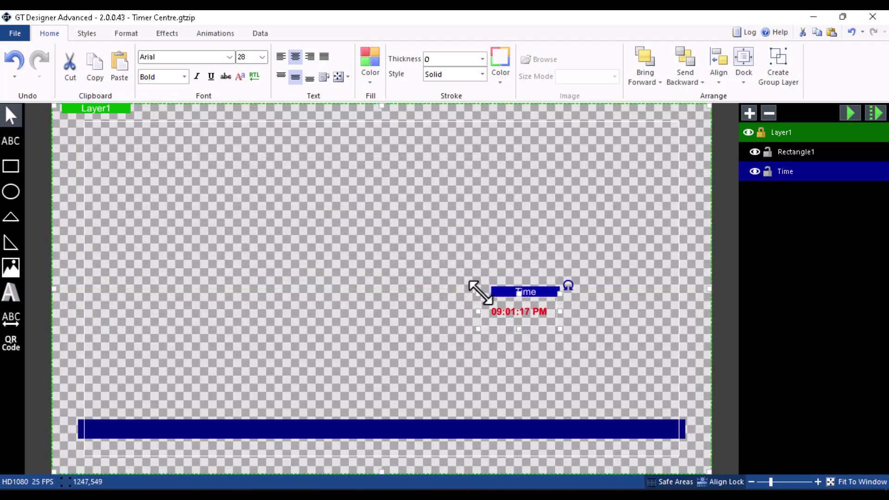
# Set the clock to size 36, move it left, and draw a small rectangle below it.
pyautogui.click(262, 57)
pyautogui.click(246, 175)
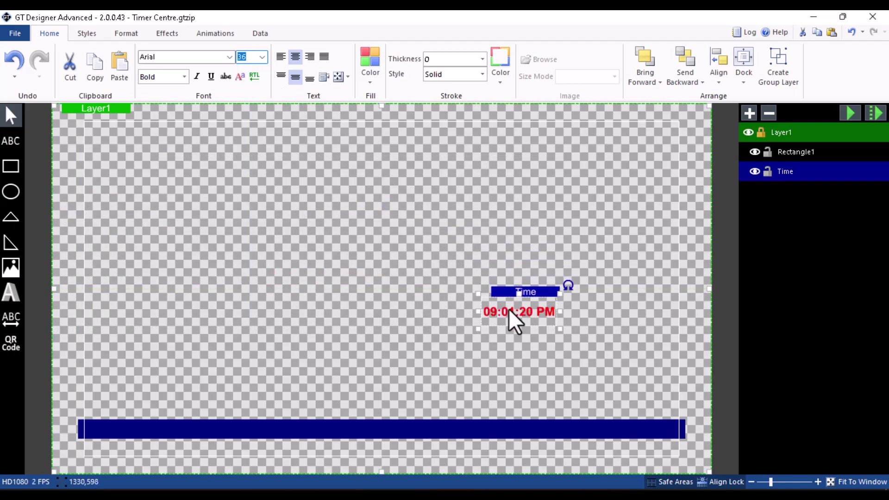
pyautogui.moveTo(510, 309); pyautogui.dragTo(196, 293)
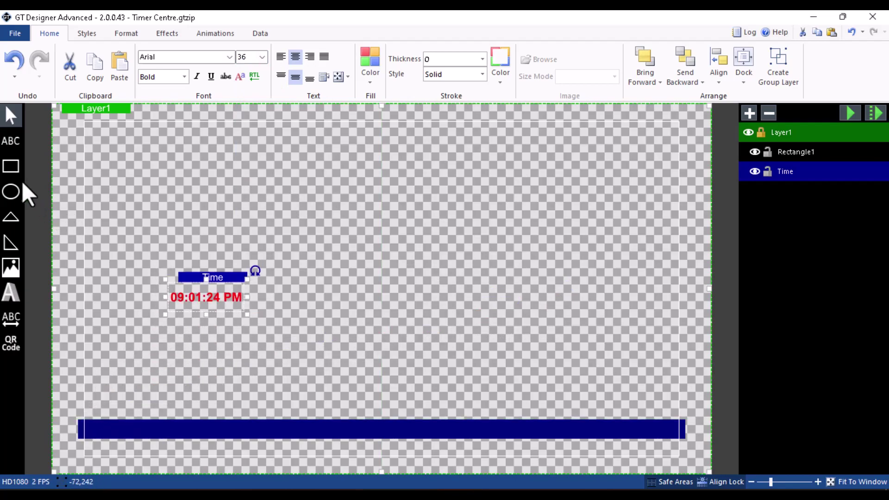
pyautogui.click(15, 165)
pyautogui.moveTo(126, 363); pyautogui.dragTo(228, 390)
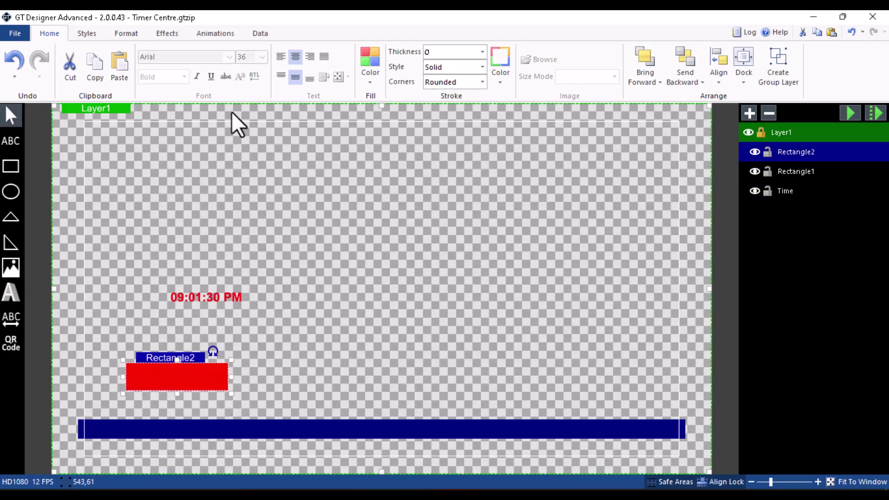
# Give Rectangle2 the first preset style and fit it as a short pill over the navy bar's left end.
pyautogui.click(87, 34)
pyautogui.click(57, 59)
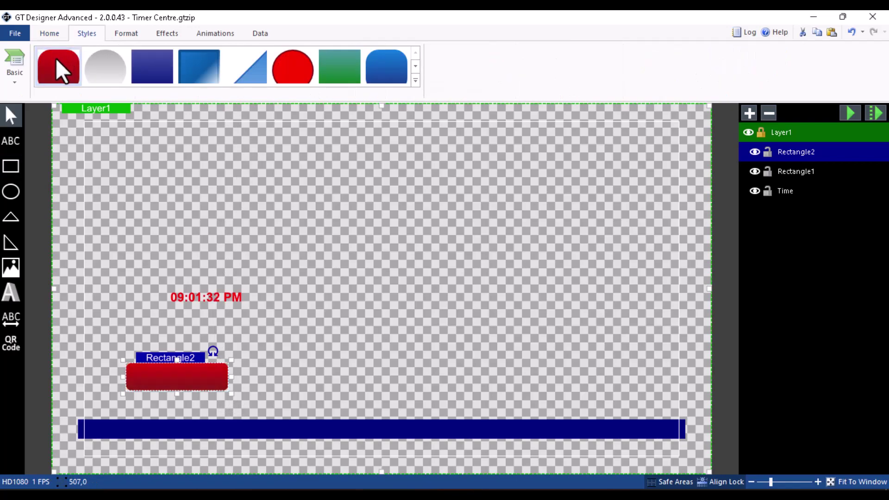
pyautogui.click(215, 295)
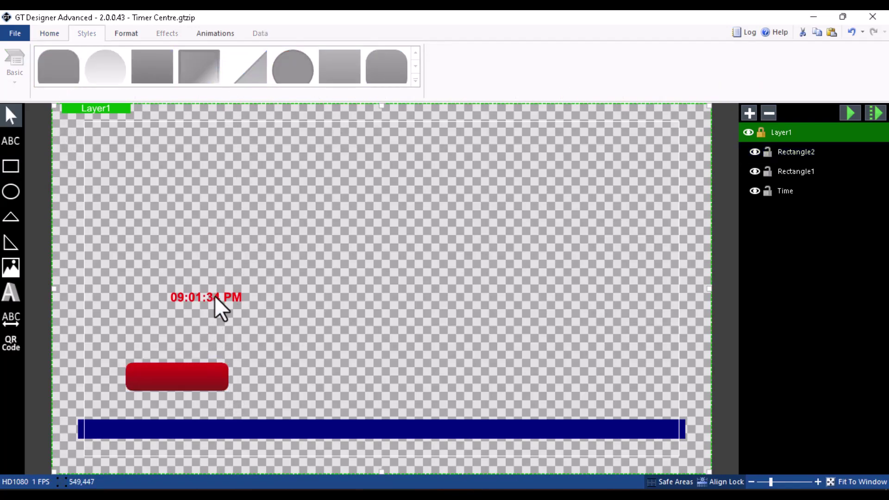
pyautogui.moveTo(165, 388); pyautogui.dragTo(130, 416)
pyautogui.moveTo(76, 430); pyautogui.dragTo(70, 428)
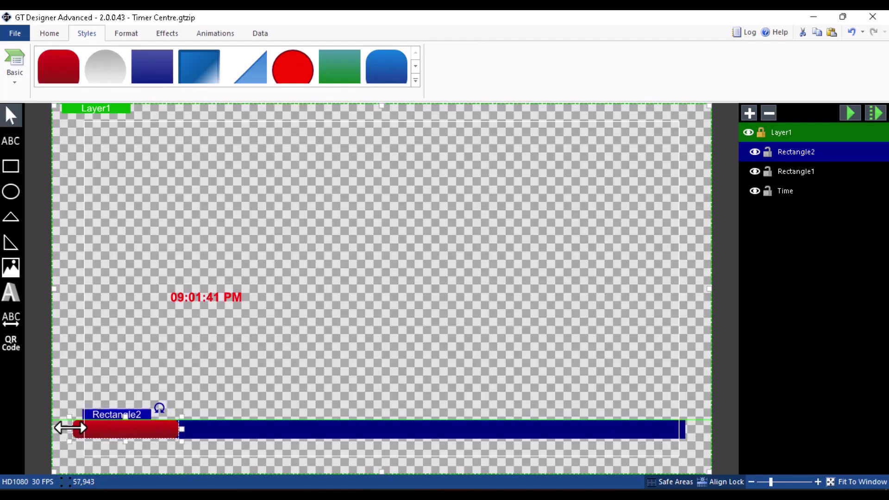
pyautogui.click(140, 347)
pyautogui.click(134, 429)
pyautogui.moveTo(179, 429); pyautogui.dragTo(142, 429)
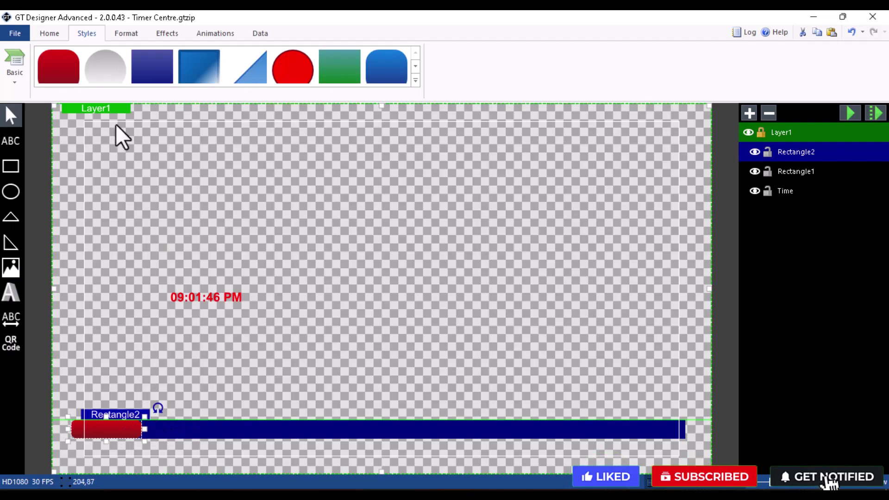
# Fill Rectangle2 with white.
pyautogui.click(49, 33)
pyautogui.click(375, 65)
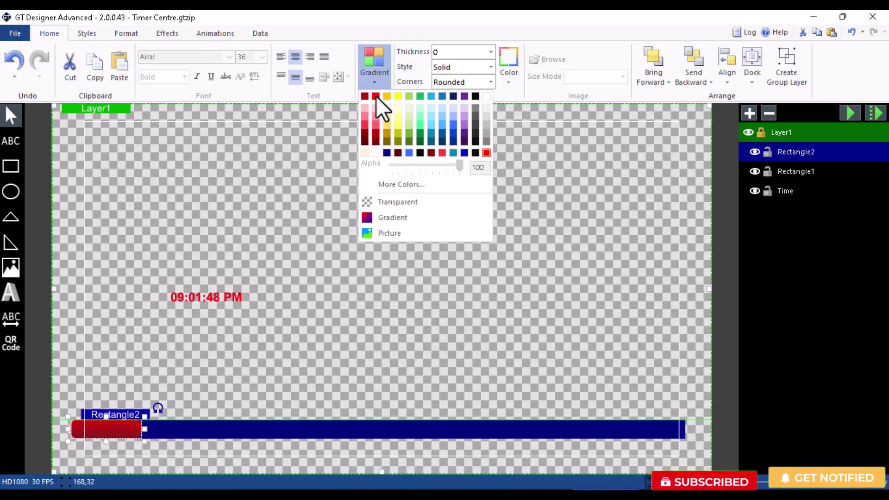
pyautogui.click(376, 154)
pyautogui.click(278, 227)
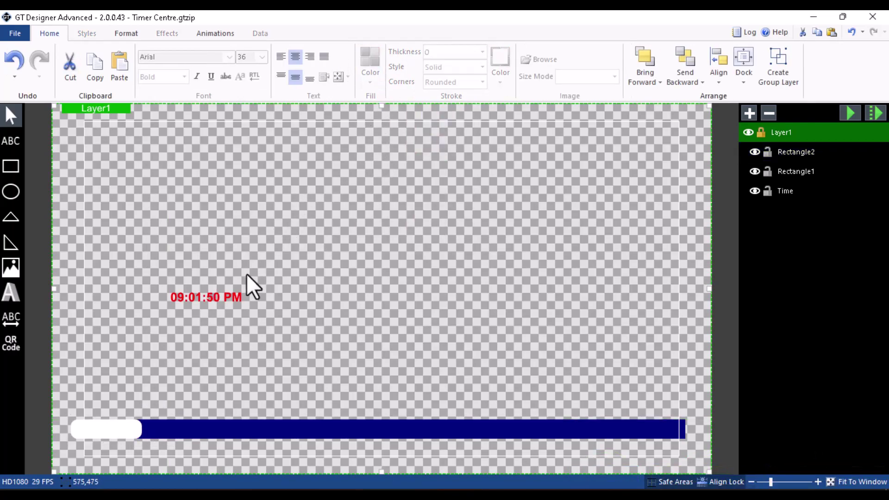
# Bring the red clock to the front and place it over the white pill.
pyautogui.moveTo(229, 298); pyautogui.dragTo(169, 343)
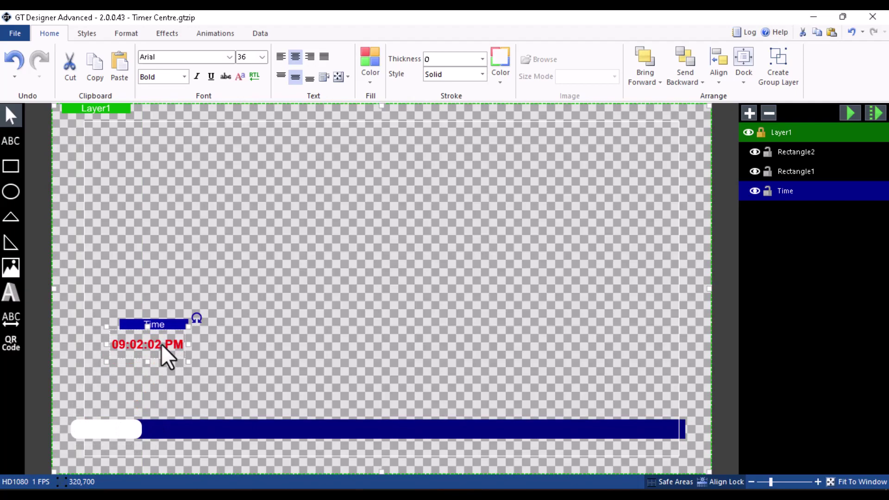
pyautogui.rightClick(161, 345)
pyautogui.moveTo(198, 411)
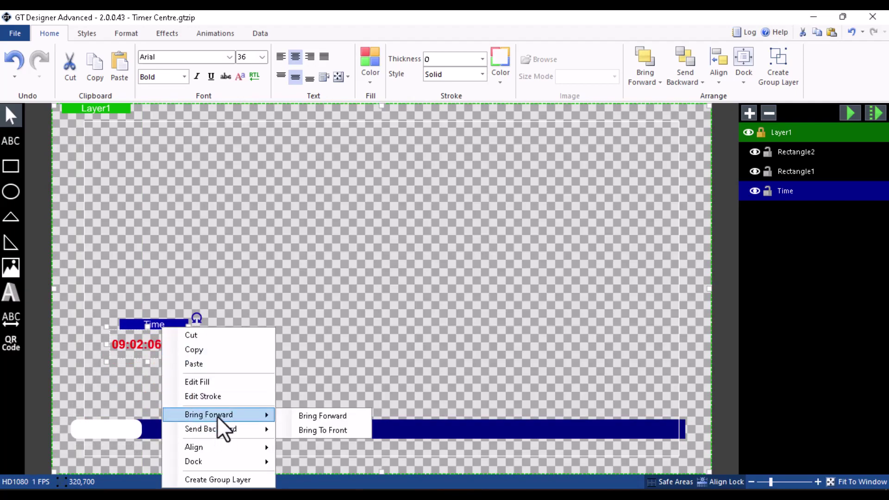
pyautogui.click(315, 430)
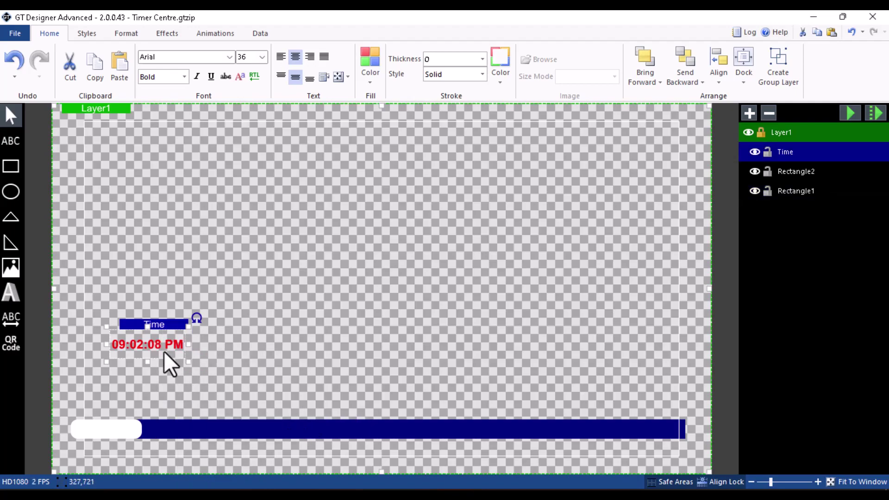
pyautogui.moveTo(164, 351); pyautogui.dragTo(121, 428)
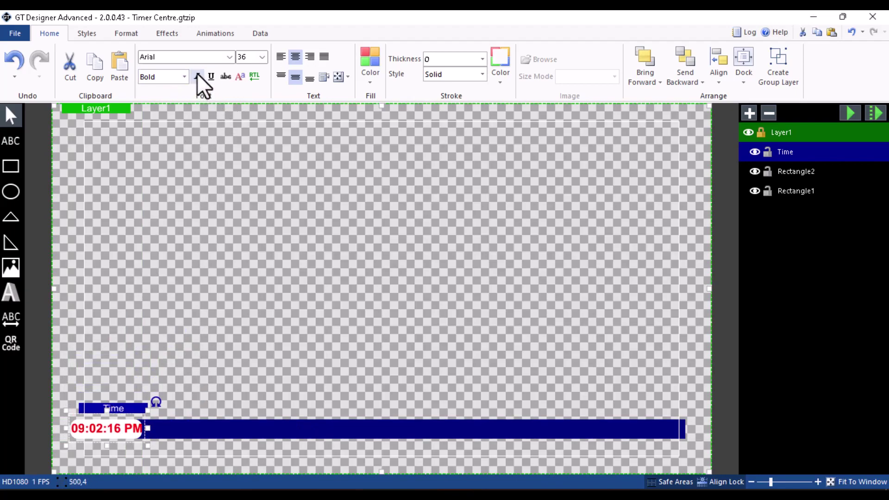
# Change the clock's font size to 30.
pyautogui.click(257, 58)
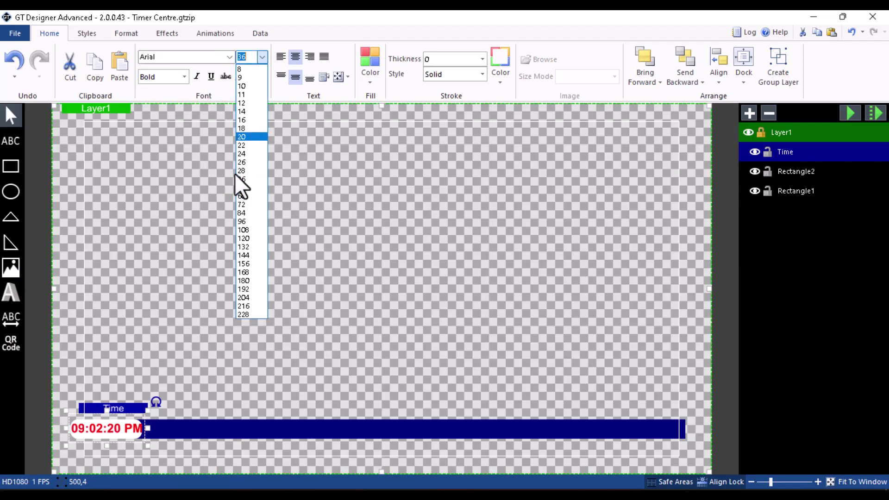
pyautogui.click(249, 57)
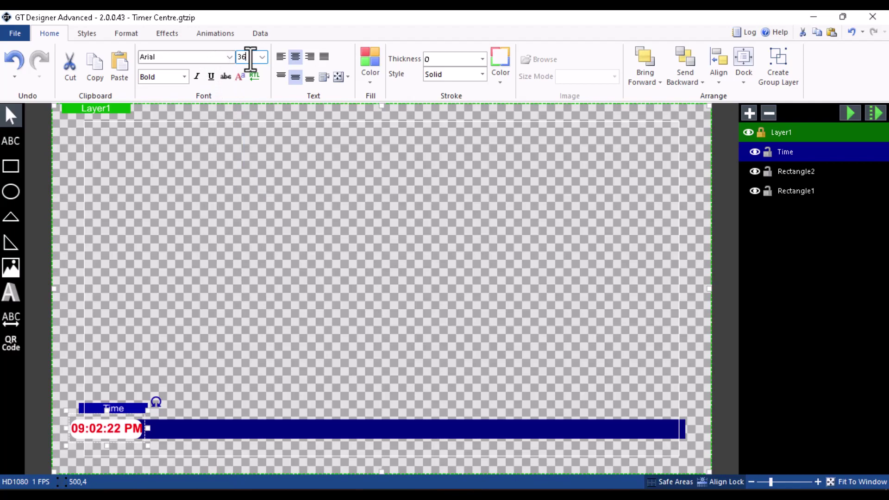
pyautogui.press('BackSpace')
pyautogui.write('0')
pyautogui.click(198, 171)
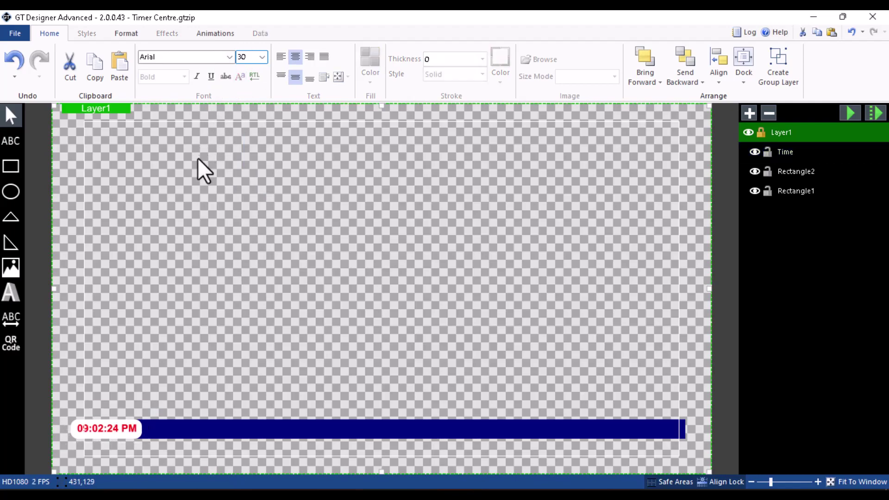
pyautogui.click(100, 427)
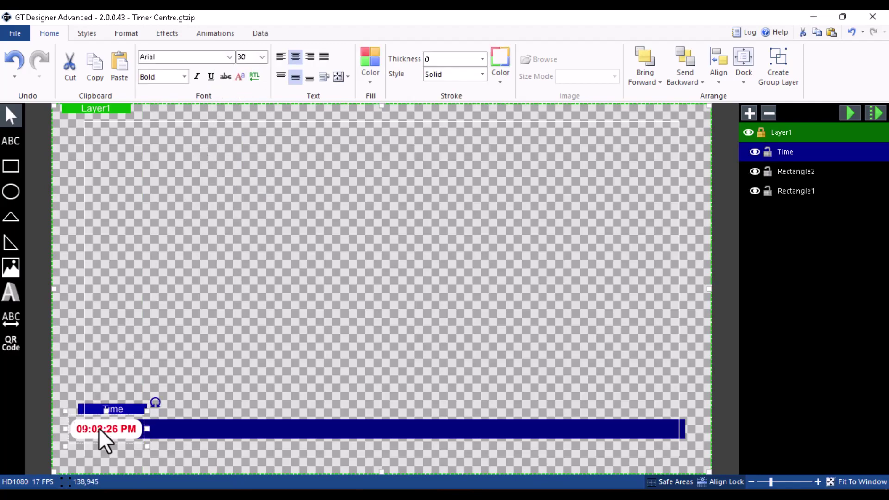
pyautogui.click(181, 291)
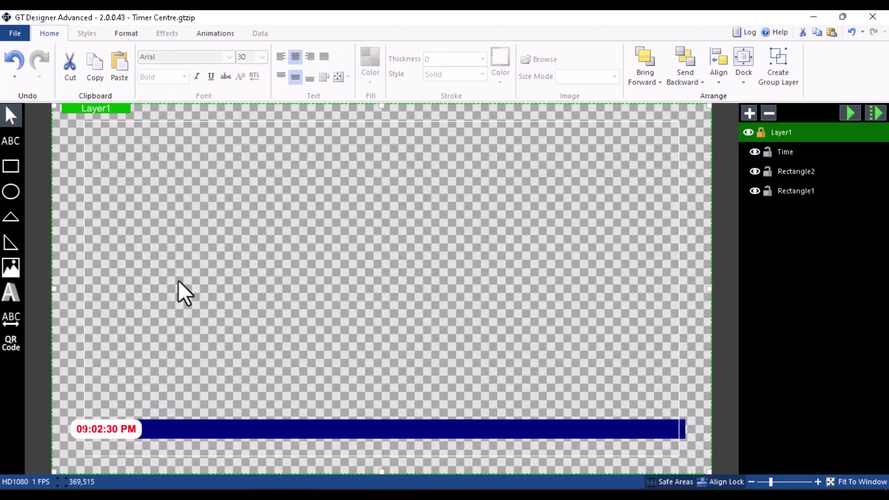
# Draw a wide Ticker1 box across the canvas middle and set its font to Segoe UI.
pyautogui.click(6, 323)
pyautogui.moveTo(130, 233); pyautogui.dragTo(664, 254)
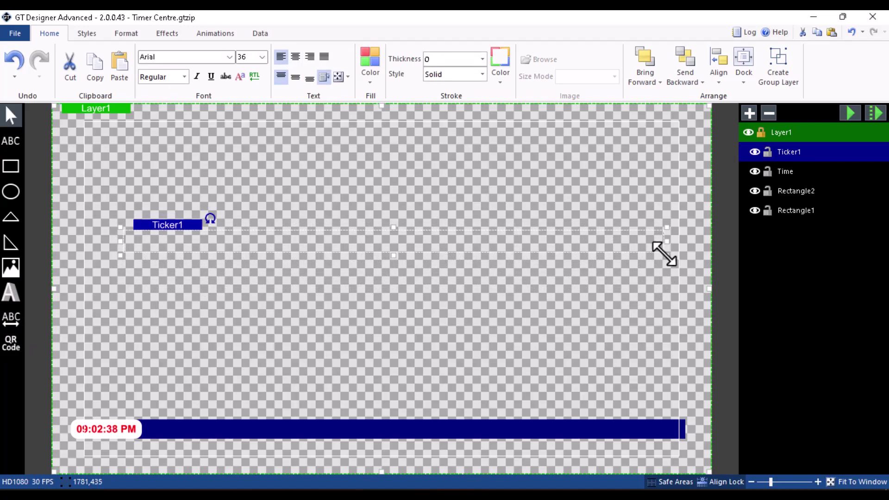
pyautogui.click(231, 58)
pyautogui.scroll(-13, 190, 295)
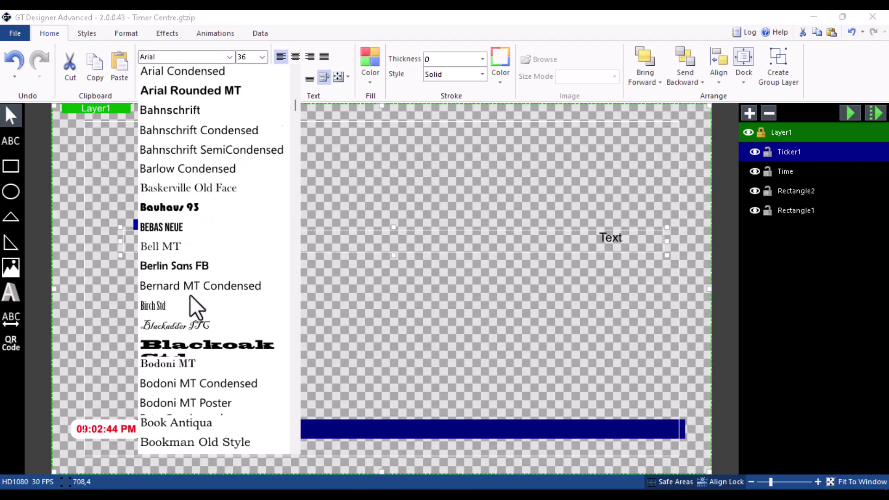
pyautogui.scroll(-13, 187, 288)
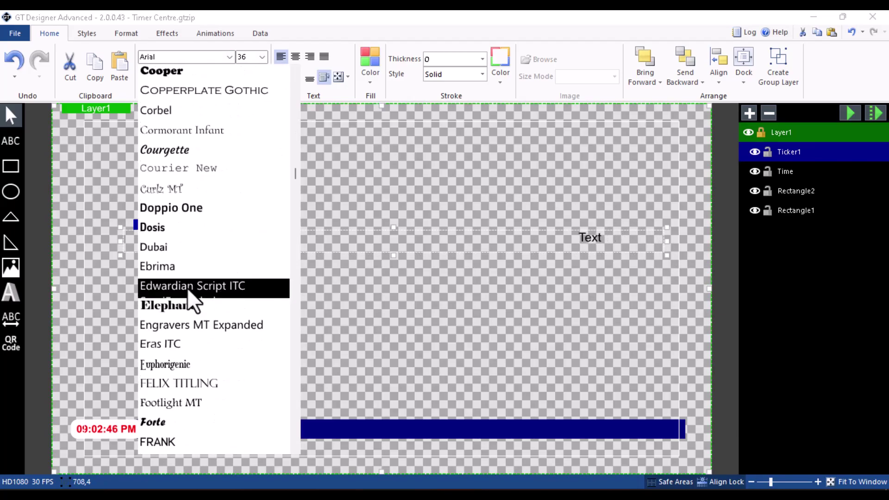
pyautogui.scroll(-12, 187, 288)
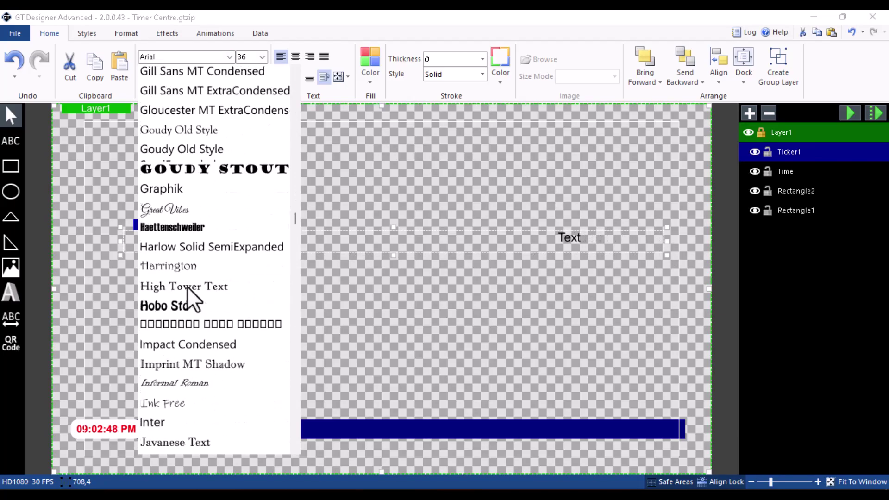
pyautogui.scroll(-13, 187, 287)
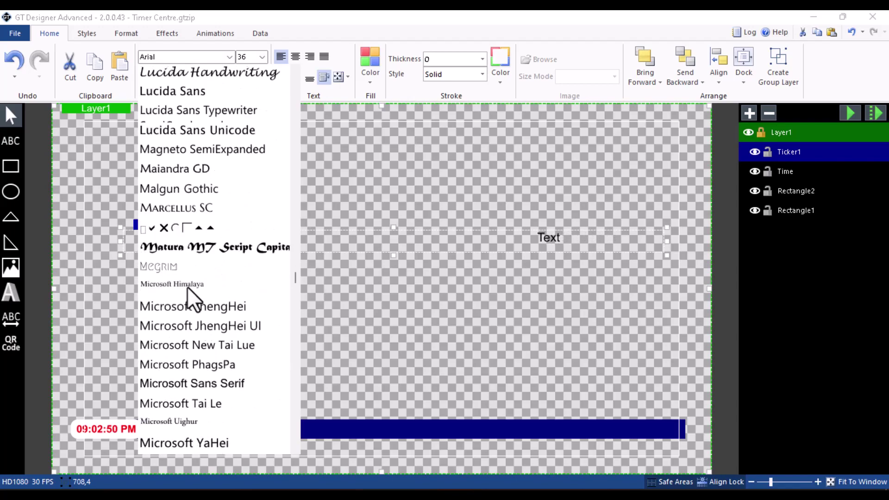
pyautogui.scroll(-13, 188, 285)
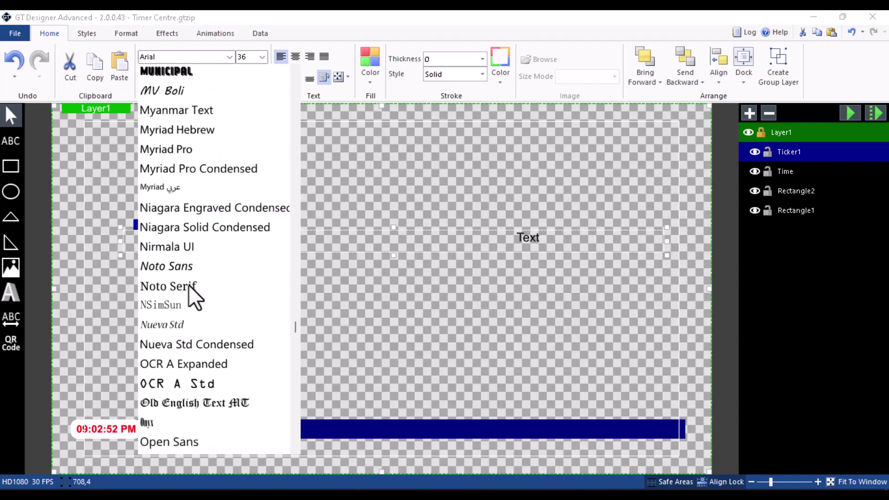
pyautogui.scroll(-12, 191, 290)
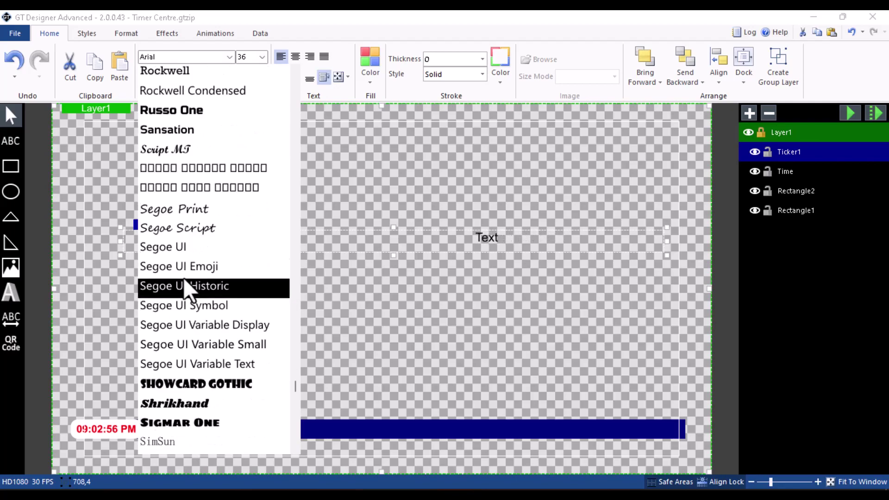
pyautogui.click(171, 245)
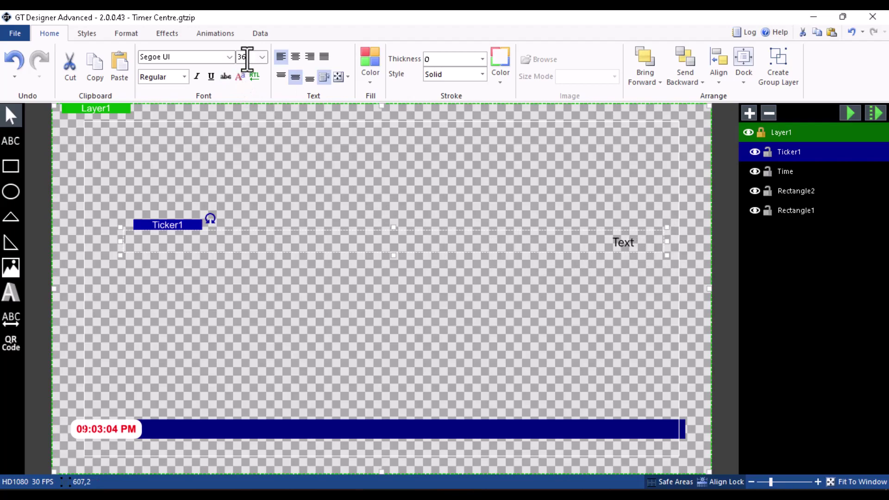
# Make the ticker text bold, size 48 and white, then move it onto the navy bar.
pyautogui.click(185, 76)
pyautogui.click(158, 105)
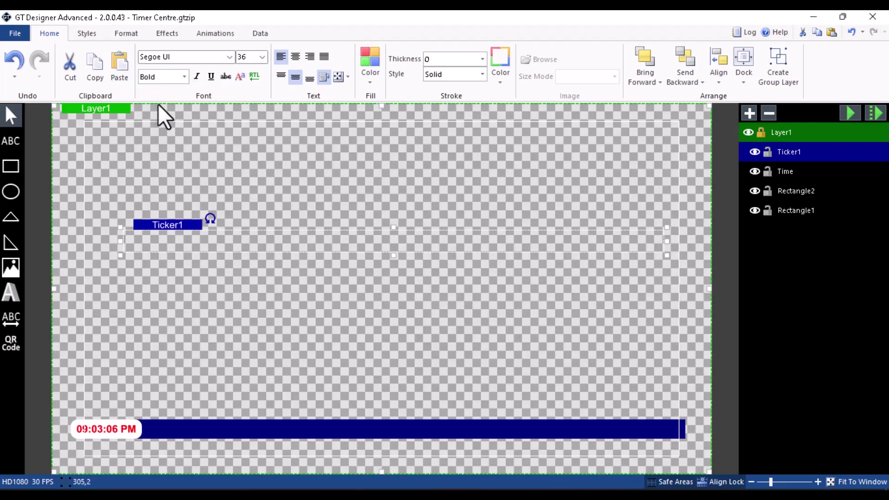
pyautogui.click(263, 57)
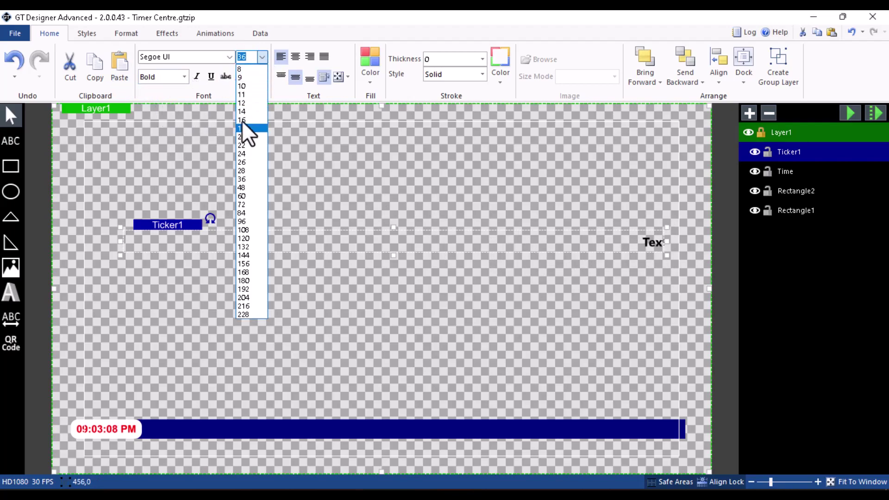
pyautogui.click(245, 188)
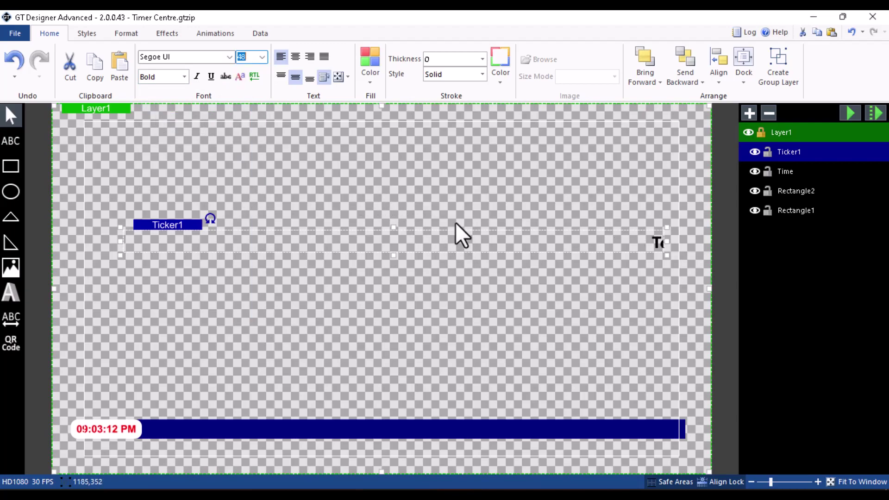
pyautogui.click(376, 70)
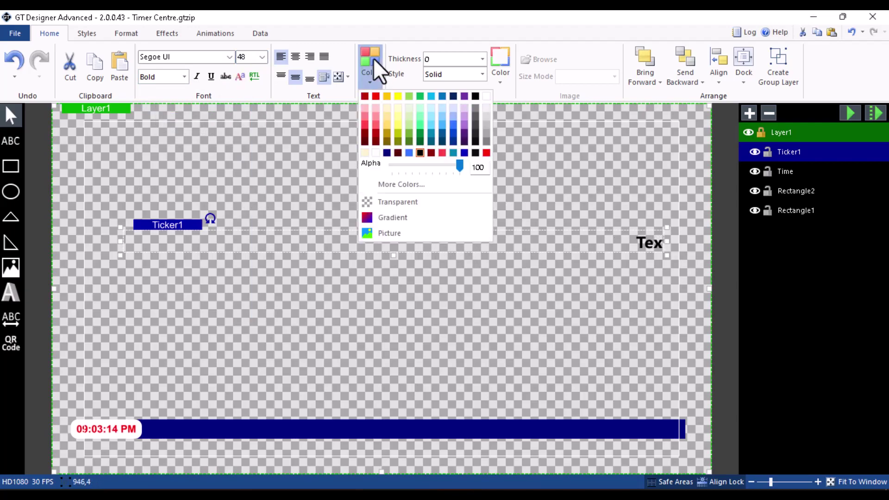
pyautogui.click(377, 154)
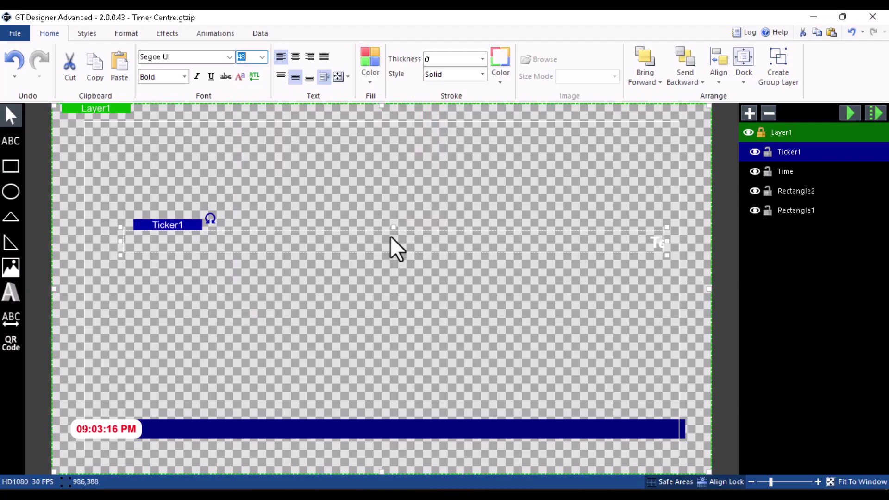
pyautogui.moveTo(391, 246); pyautogui.dragTo(415, 416)
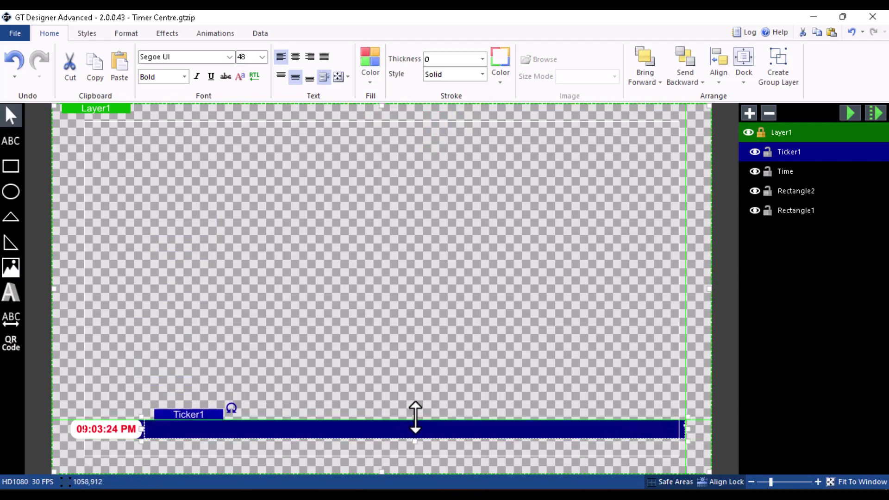
# Adjust Ticker1's left and top edges so it fits the navy bar beside the clock.
pyautogui.moveTo(142, 431); pyautogui.dragTo(141, 429)
pyautogui.click(214, 279)
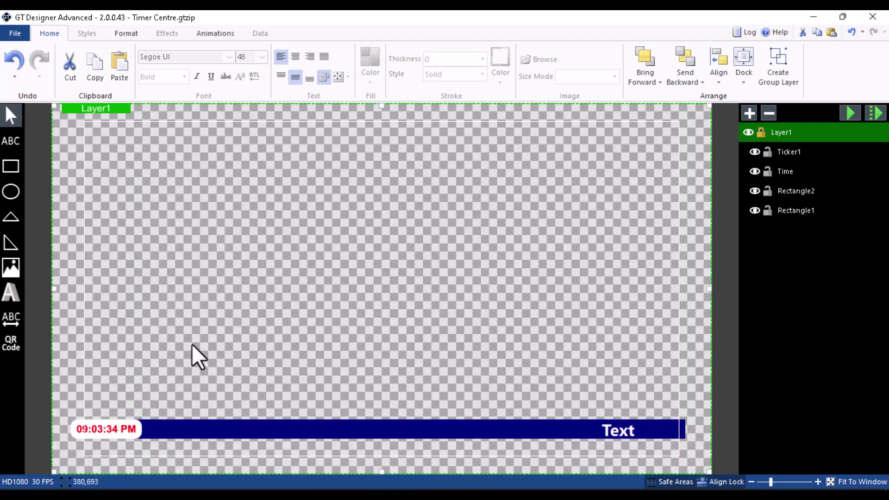
pyautogui.click(279, 430)
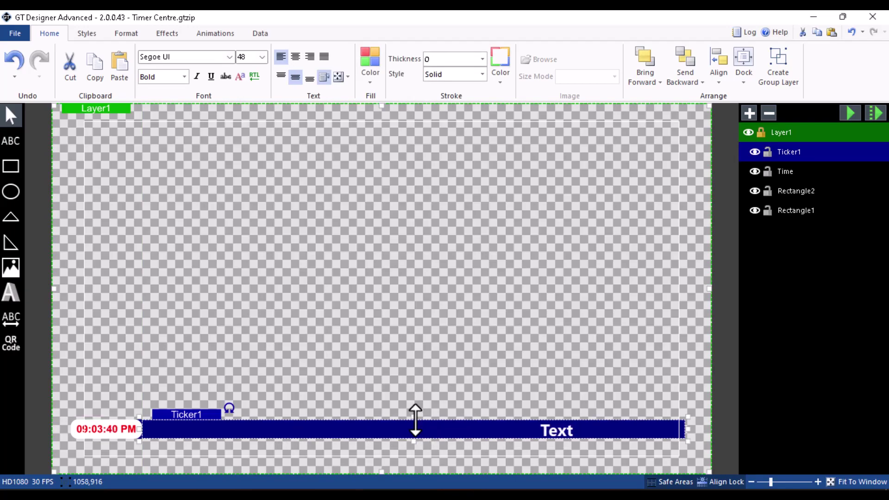
pyautogui.moveTo(416, 421); pyautogui.dragTo(414, 419)
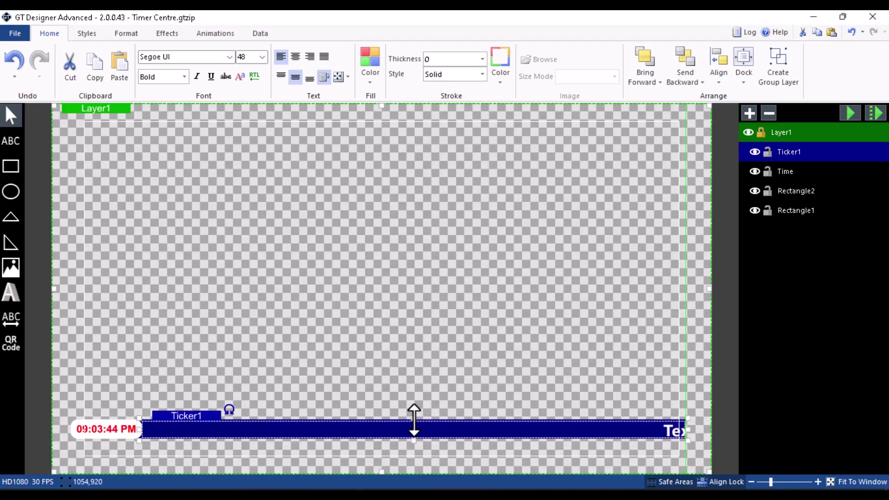
pyautogui.click(430, 287)
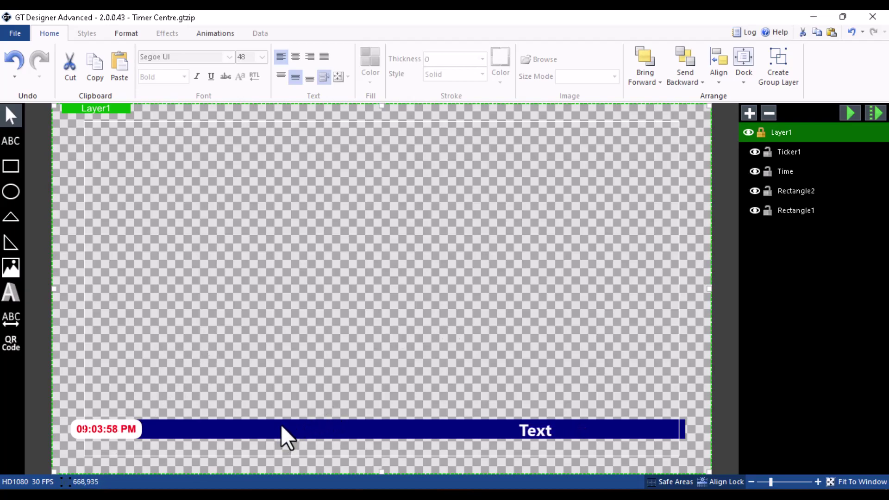
pyautogui.click(508, 435)
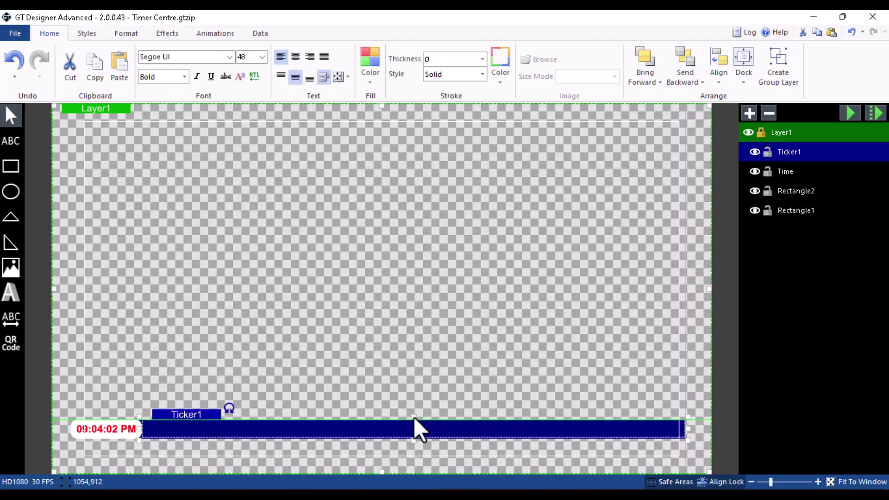
pyautogui.click(408, 347)
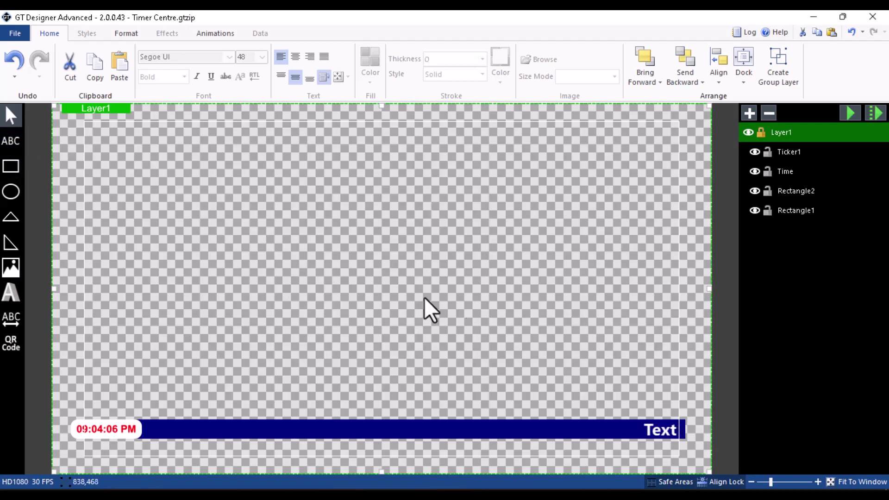
# Save the title to Documents as 'ticker 1'.
pyautogui.click(9, 33)
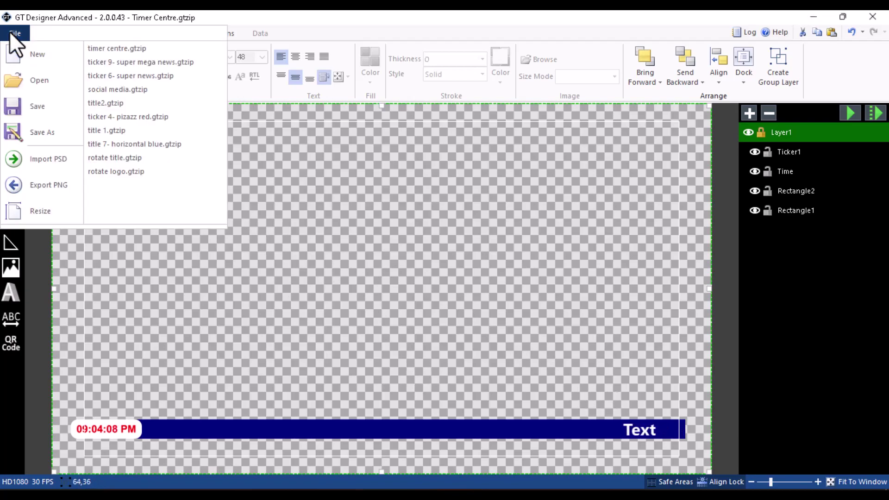
pyautogui.click(33, 130)
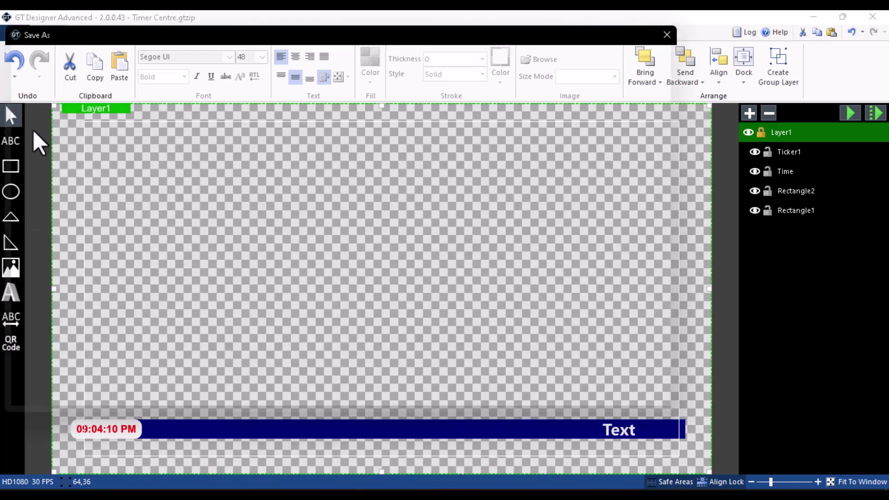
pyautogui.click(60, 189)
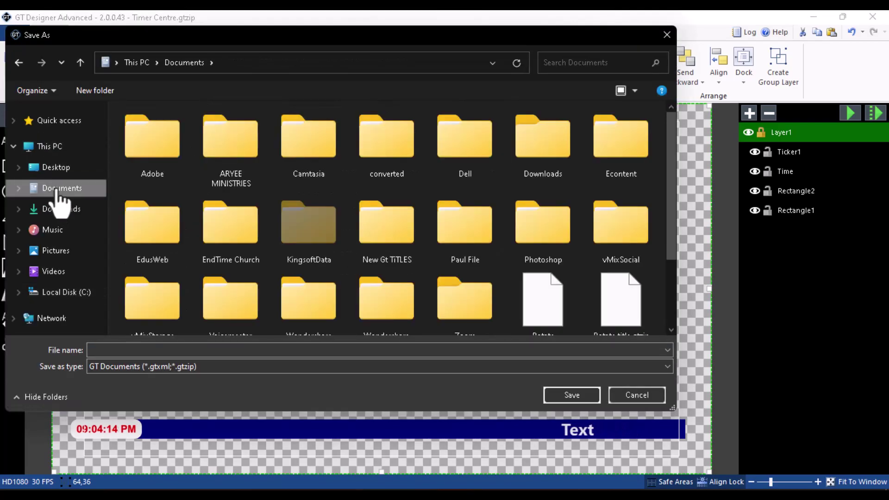
pyautogui.click(135, 348)
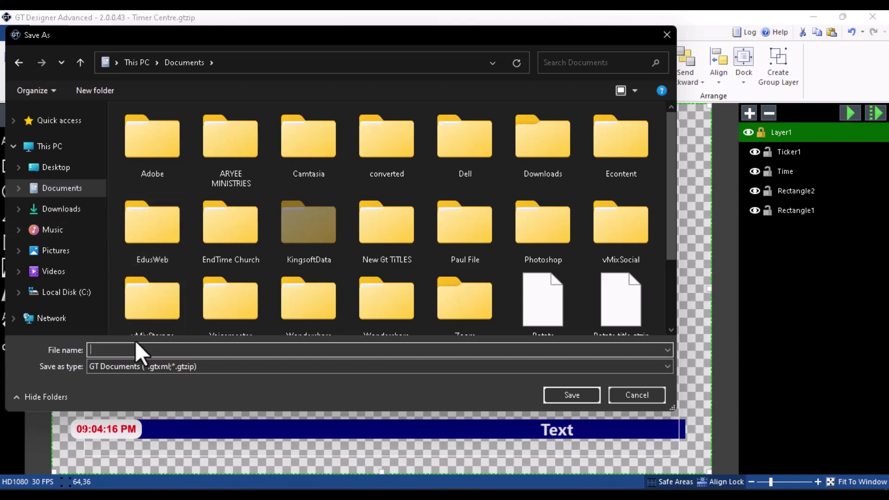
pyautogui.write('ticker')
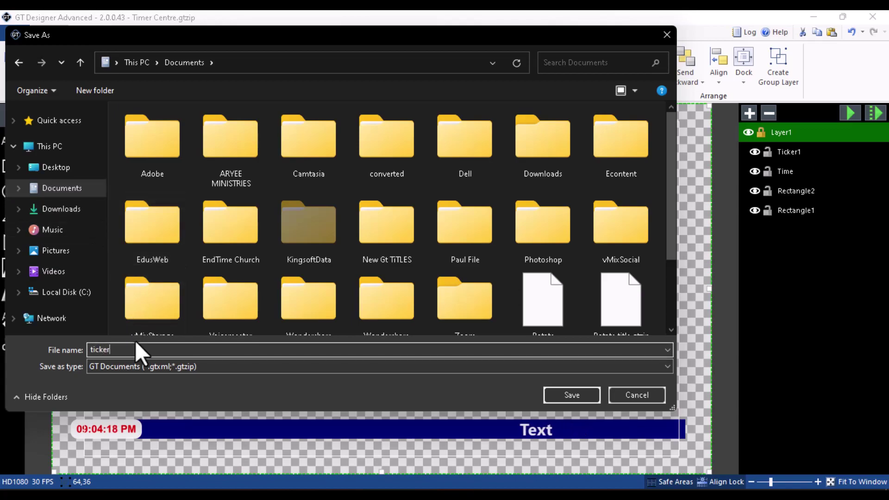
pyautogui.write(' 2')
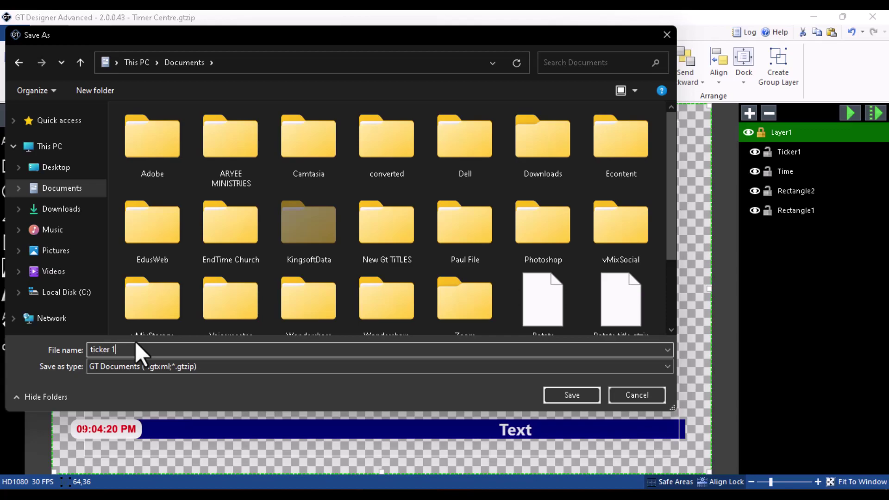
pyautogui.press('Return')
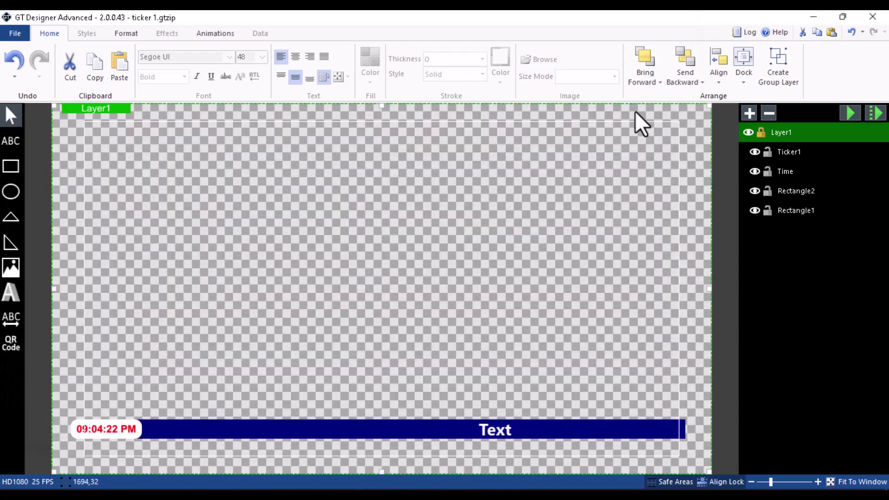
# Add ticker 1.gtzip from Documents as a new title input and load it into preview.
pyautogui.click(811, 16)
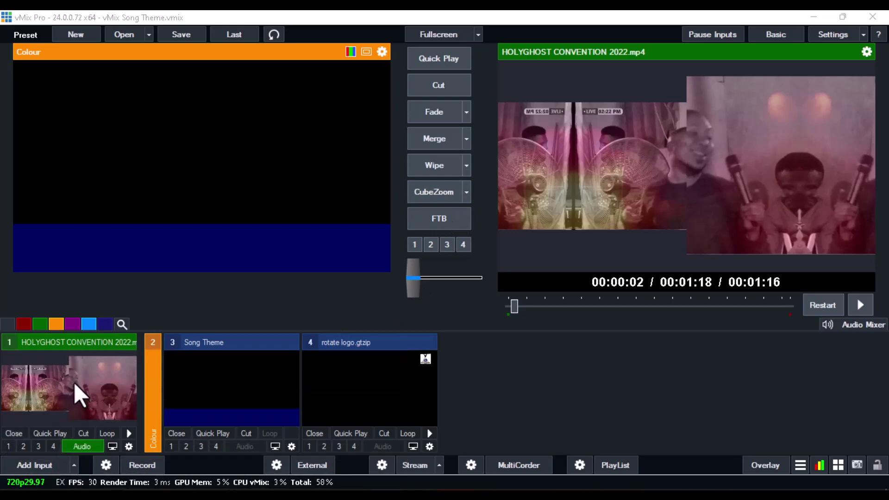
pyautogui.click(23, 464)
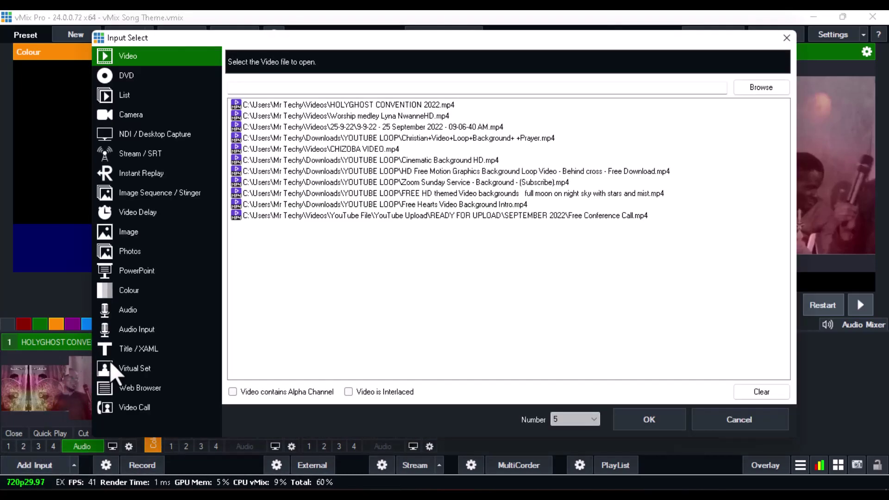
pyautogui.click(137, 349)
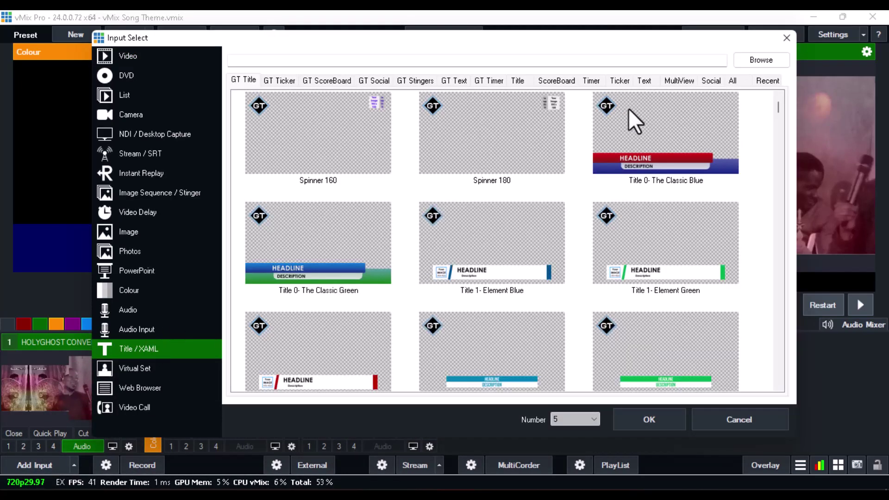
pyautogui.click(742, 58)
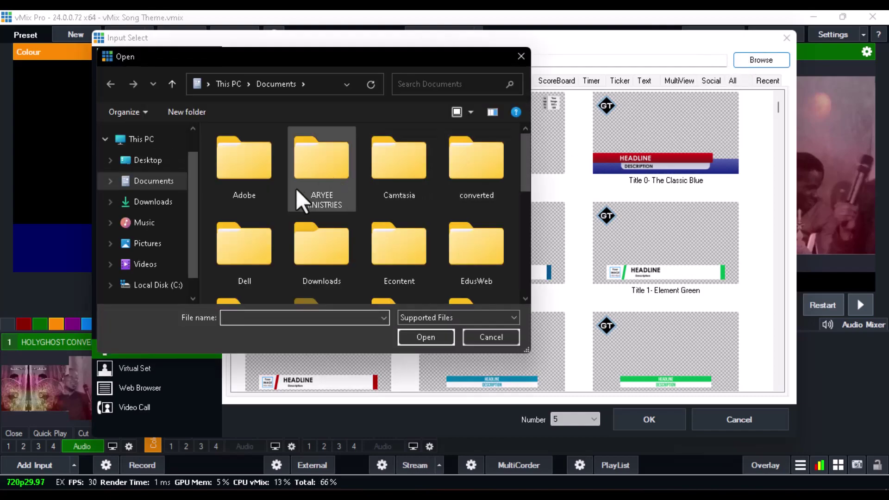
pyautogui.moveTo(522, 169); pyautogui.dragTo(535, 280)
pyautogui.click(400, 259)
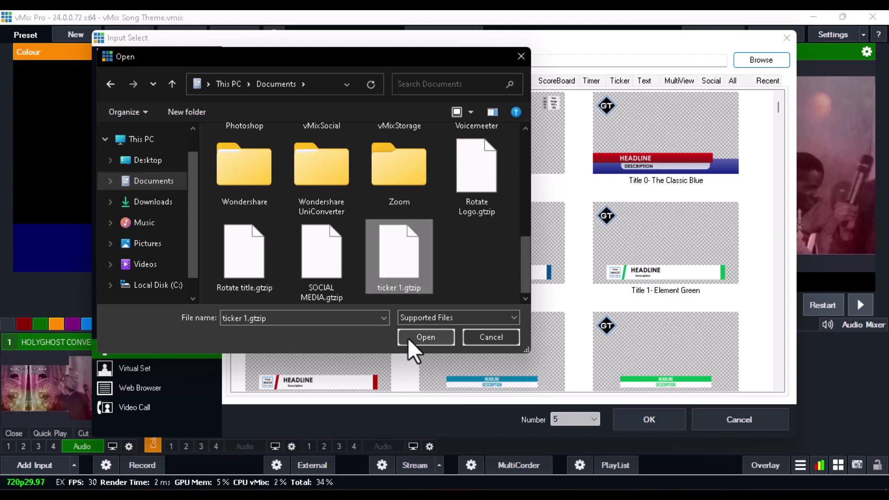
pyautogui.click(417, 338)
pyautogui.click(355, 150)
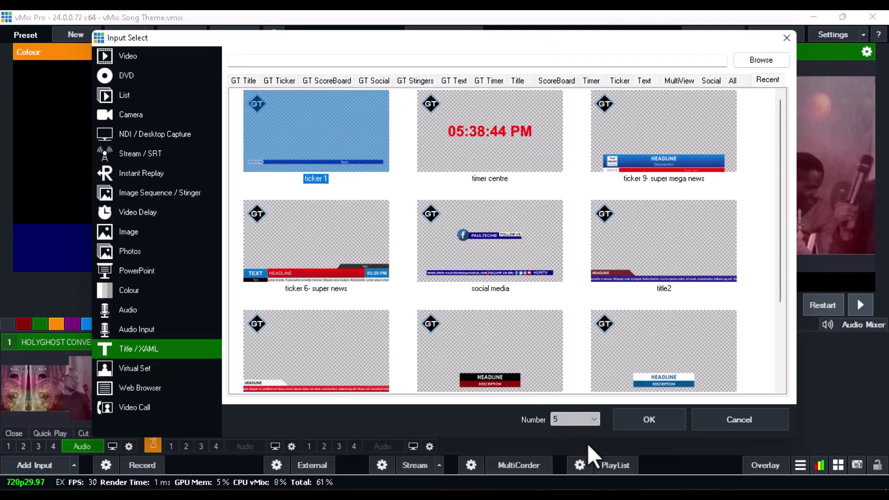
pyautogui.click(622, 422)
pyautogui.click(629, 163)
pyautogui.click(510, 416)
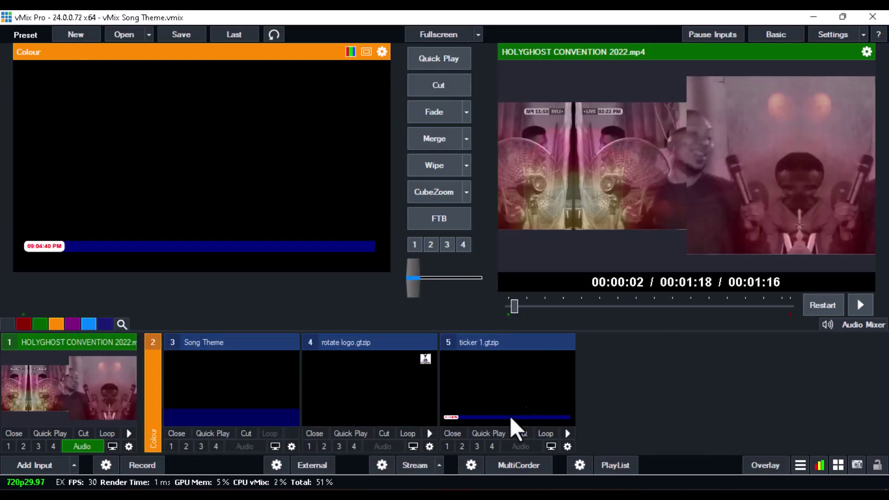
# Overlay ticker 1 and position it at zoom 1.095, Pan X 0.045, Pan Y -0.117.
pyautogui.click(491, 446)
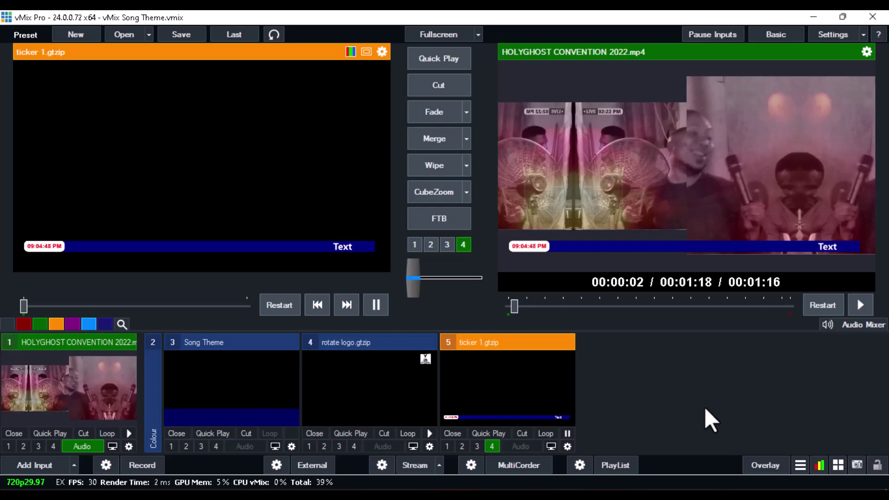
pyautogui.doubleClick(478, 390)
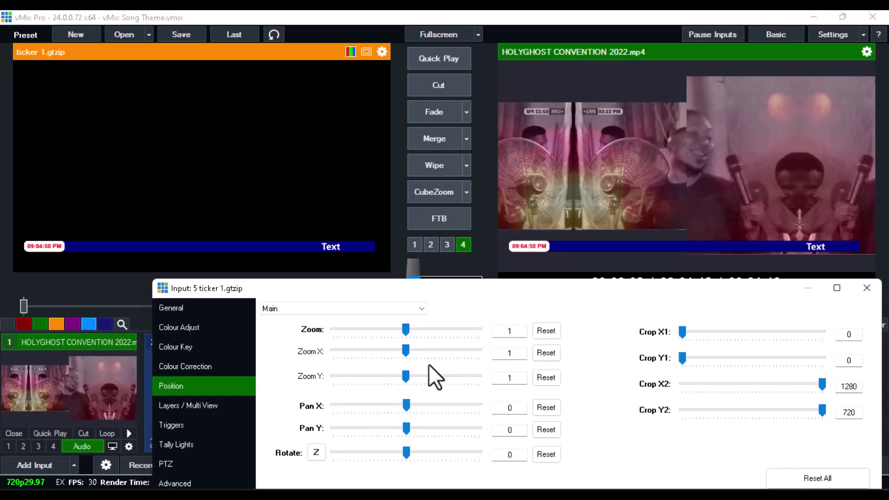
pyautogui.moveTo(406, 332); pyautogui.dragTo(407, 331)
pyautogui.moveTo(407, 404); pyautogui.dragTo(400, 426)
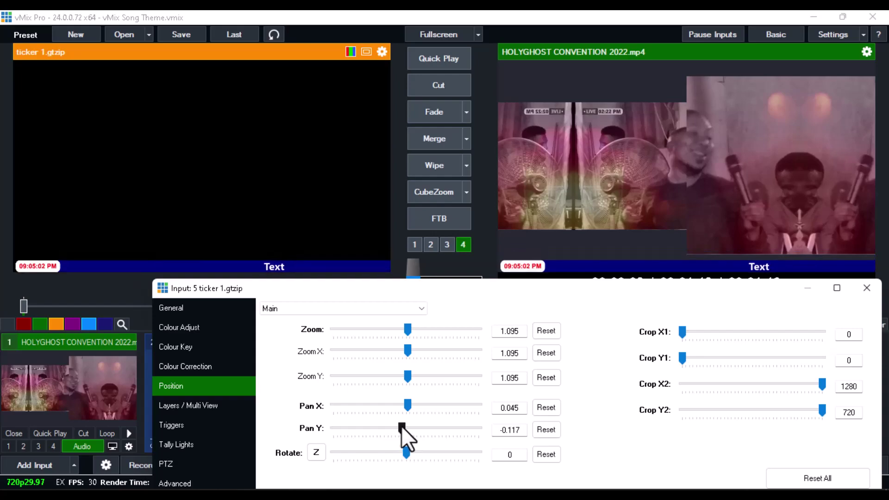
pyautogui.click(867, 288)
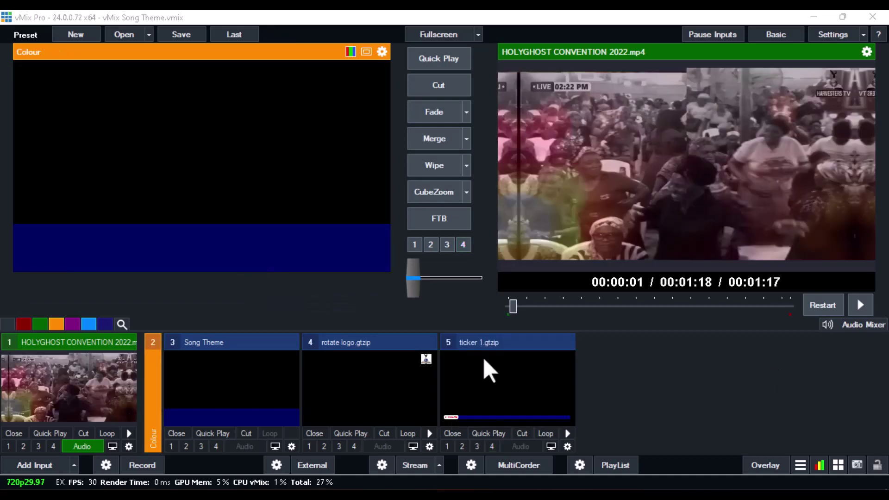
# Load ticker 1 into preview and overlay it on the live output with overlay 4.
pyautogui.click(486, 371)
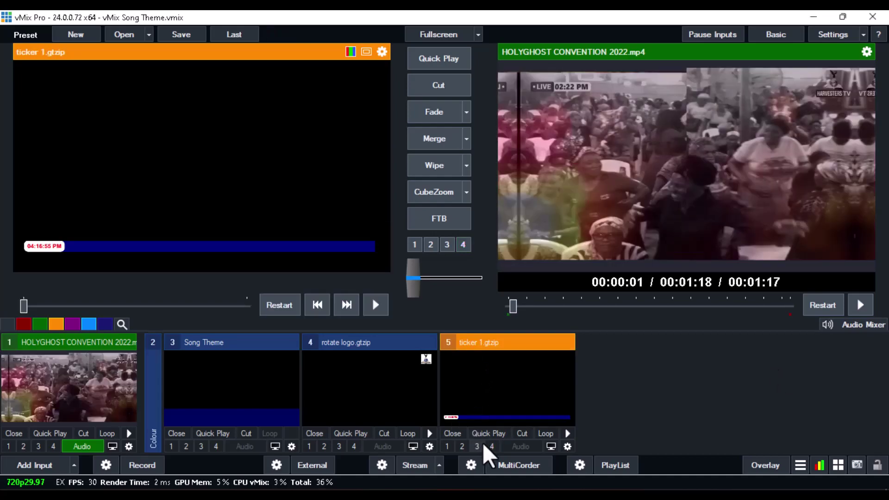
pyautogui.click(486, 444)
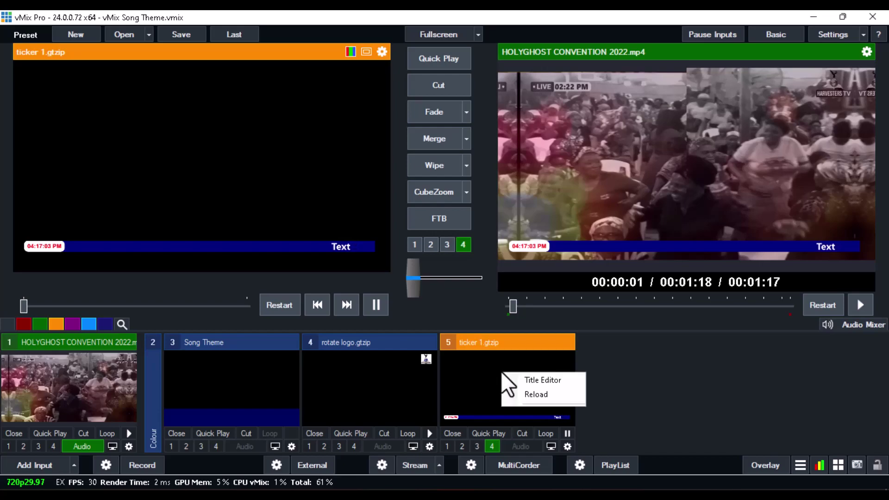
# Open ticker 1's Title Editor and select the Time.Text field.
pyautogui.rightClick(501, 374)
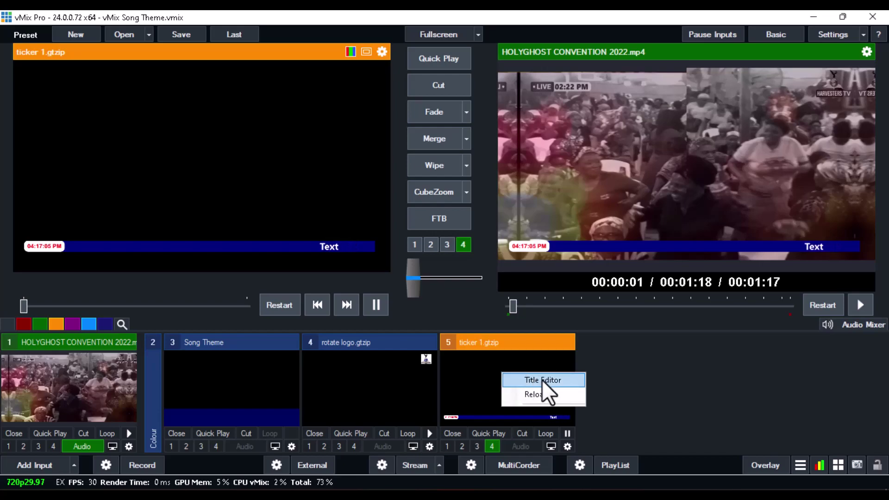
pyautogui.click(542, 380)
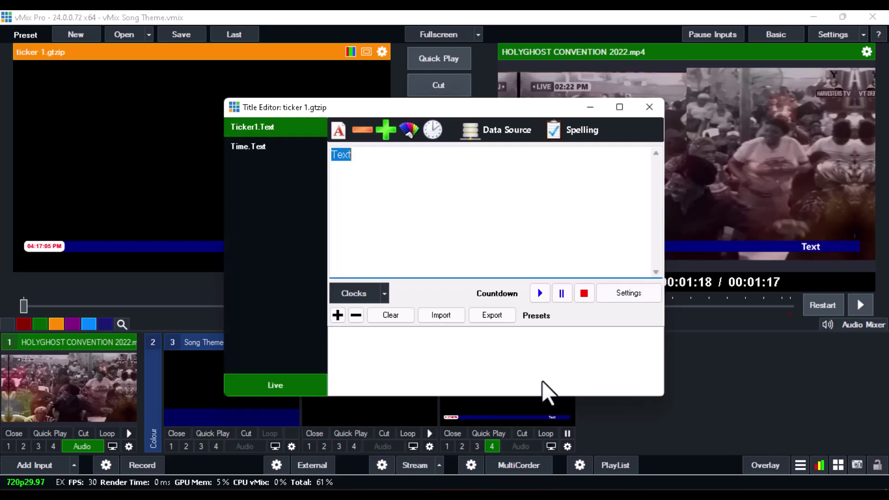
pyautogui.click(272, 148)
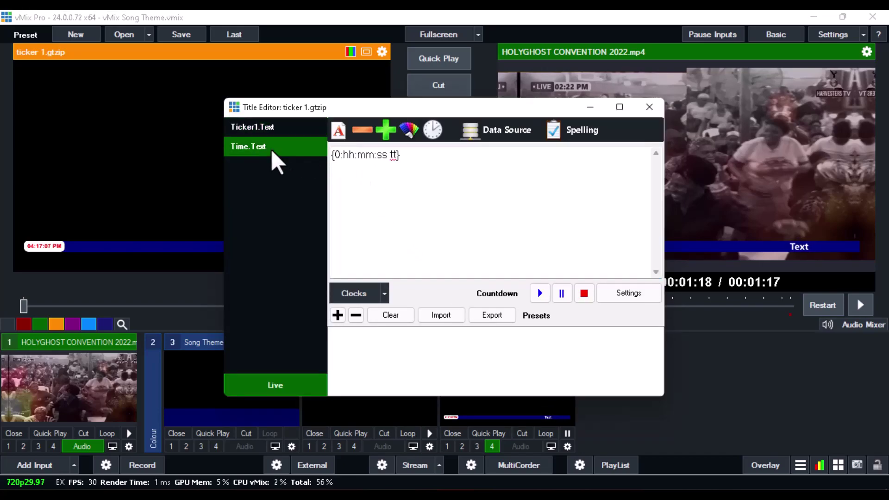
# Set the clock to 'Time of day 12 hour 0-12 with AM PM' and close the editor.
pyautogui.click(384, 293)
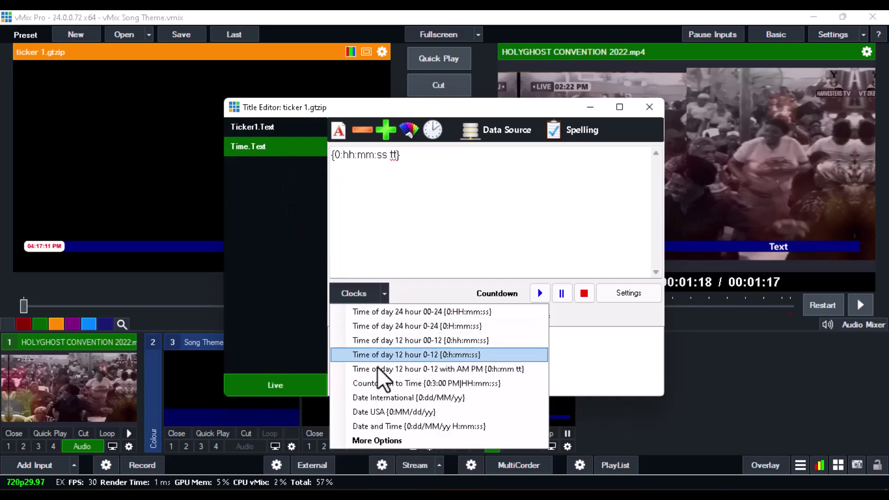
pyautogui.click(392, 353)
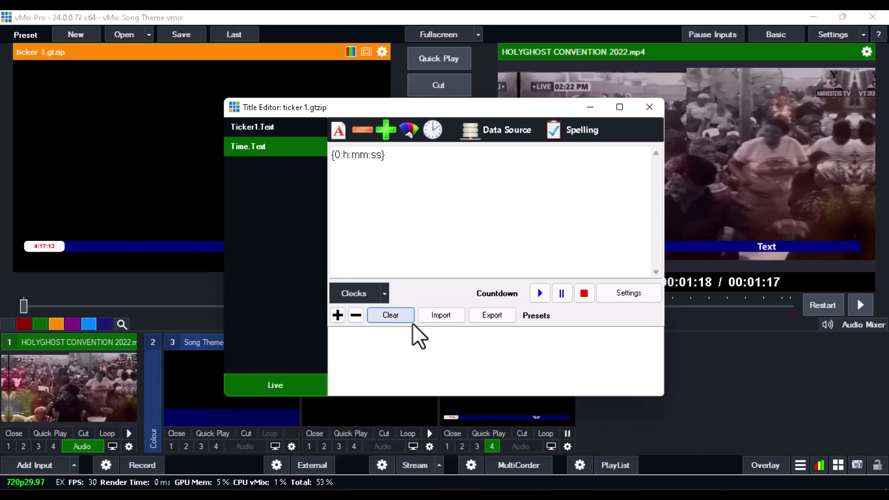
pyautogui.click(379, 292)
pyautogui.click(385, 321)
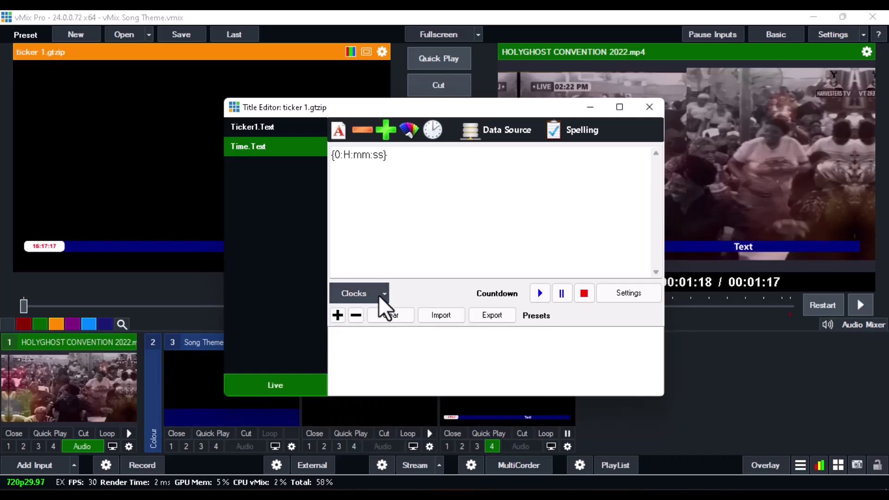
pyautogui.click(381, 295)
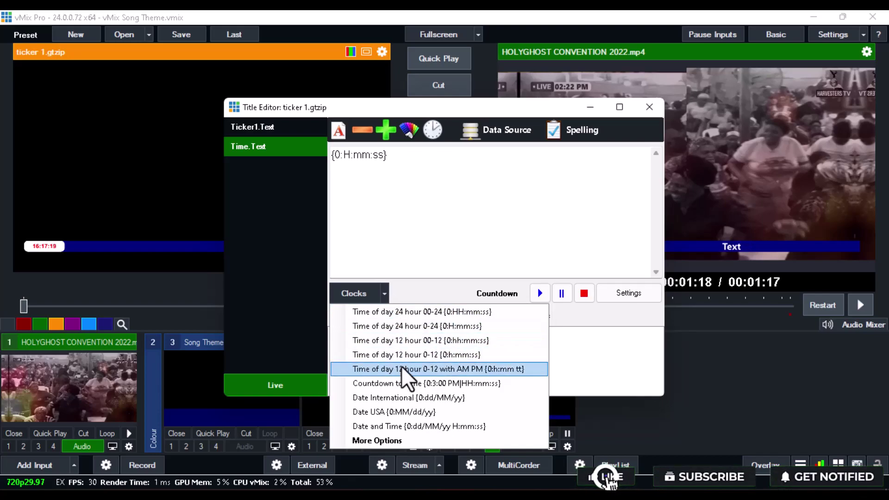
pyautogui.click(401, 369)
pyautogui.click(377, 291)
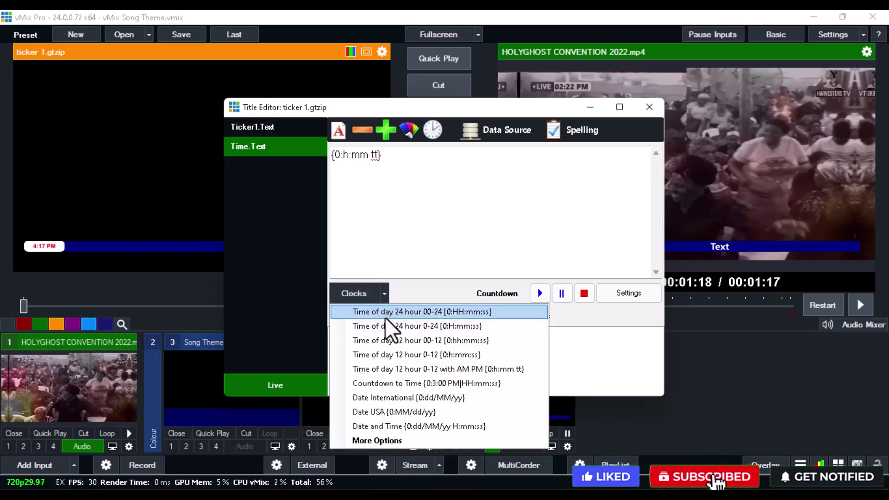
pyautogui.click(550, 155)
pyautogui.click(650, 107)
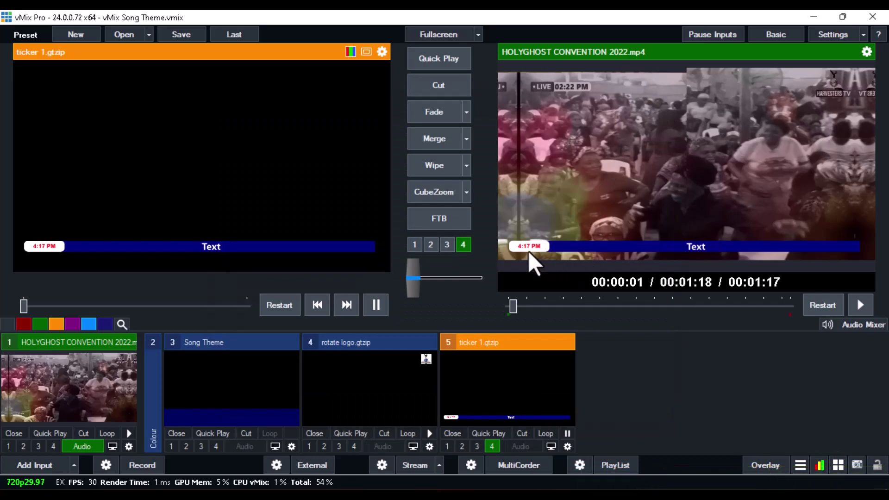
# Increase the font size of ticker 1's Time.Text clock in the vMix Title Editor.
pyautogui.rightClick(484, 376)
pyautogui.click(494, 379)
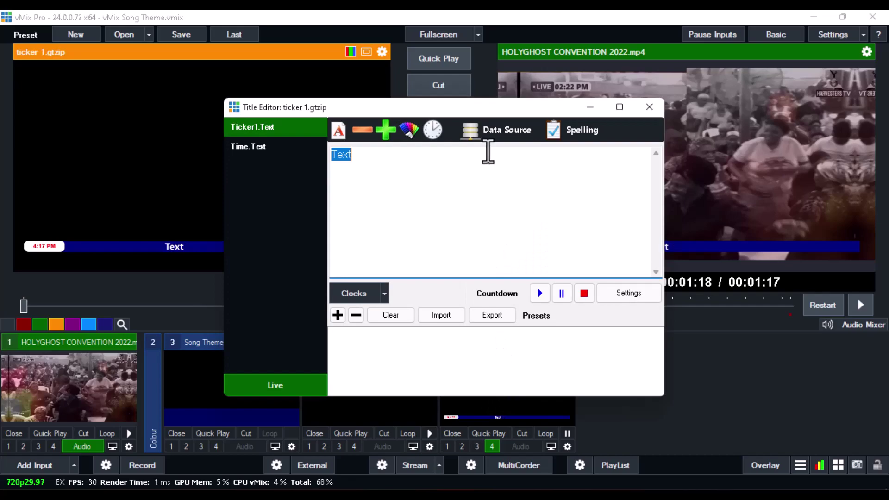
pyautogui.click(248, 149)
pyautogui.moveTo(374, 114); pyautogui.dragTo(484, 329)
pyautogui.click(492, 341)
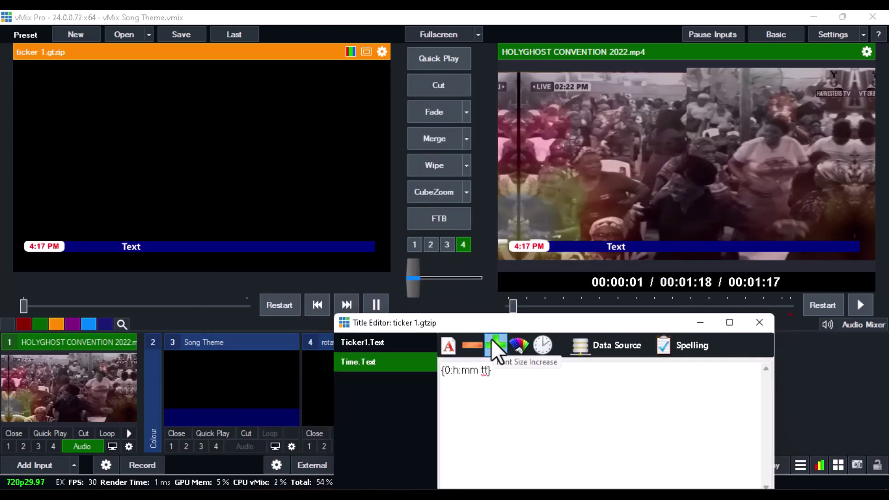
pyautogui.click(760, 322)
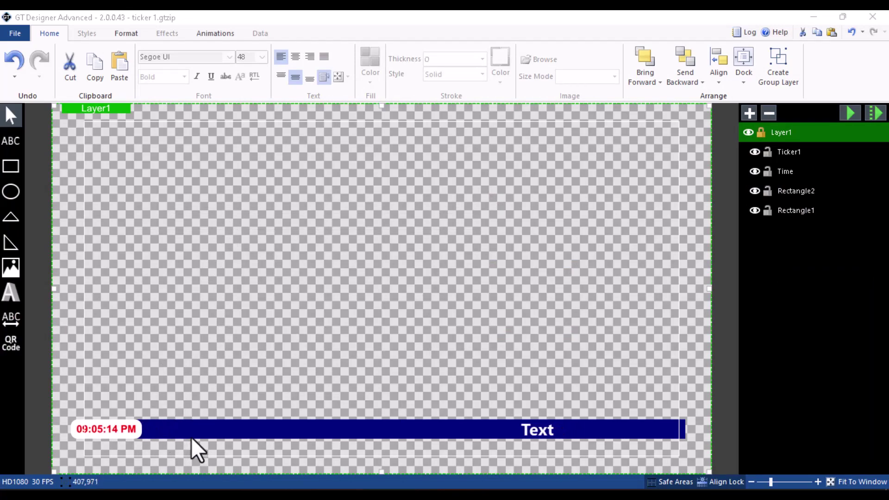
# Resize the clock box and widen the white rounded end piece beside the navy bar.
pyautogui.click(139, 432)
pyautogui.moveTo(148, 429)
pyautogui.mouseDown()
pyautogui.moveTo(159, 426)
pyautogui.moveTo(143, 426)
pyautogui.mouseUp()
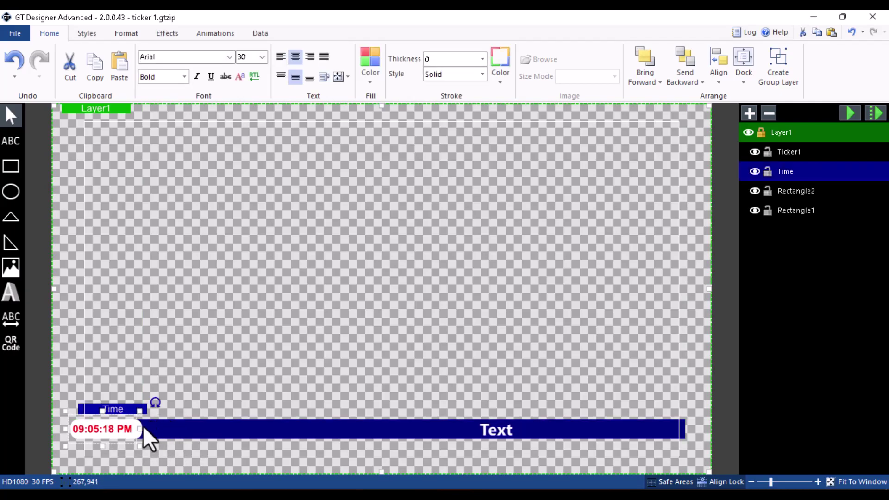
pyautogui.click(142, 426)
pyautogui.click(142, 426)
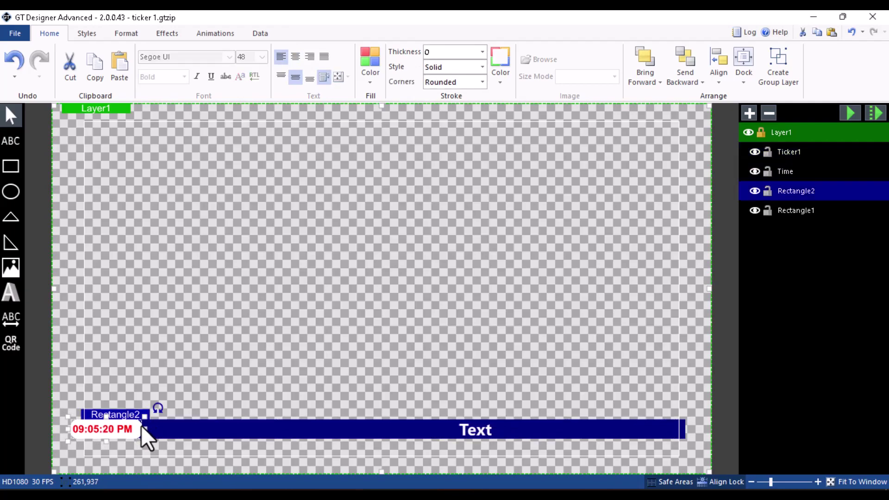
pyautogui.moveTo(143, 429); pyautogui.dragTo(179, 429)
# Move the Time clock off the ticker bar, up and to the mid-right.
pyautogui.click(138, 430)
pyautogui.click(251, 371)
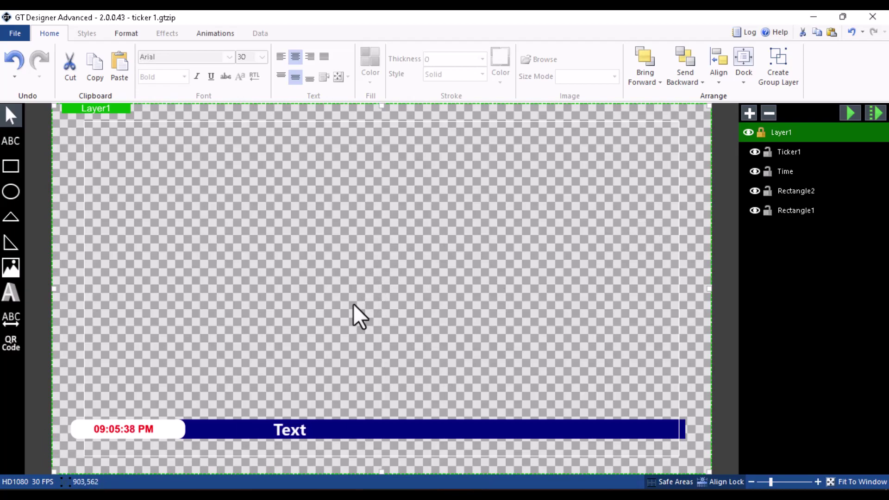
pyautogui.moveTo(130, 427); pyautogui.dragTo(323, 159)
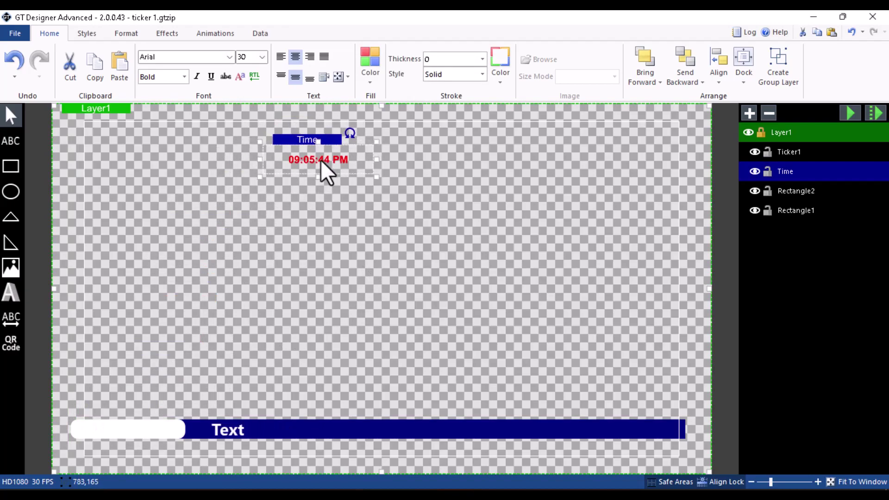
pyautogui.moveTo(320, 160); pyautogui.dragTo(524, 343)
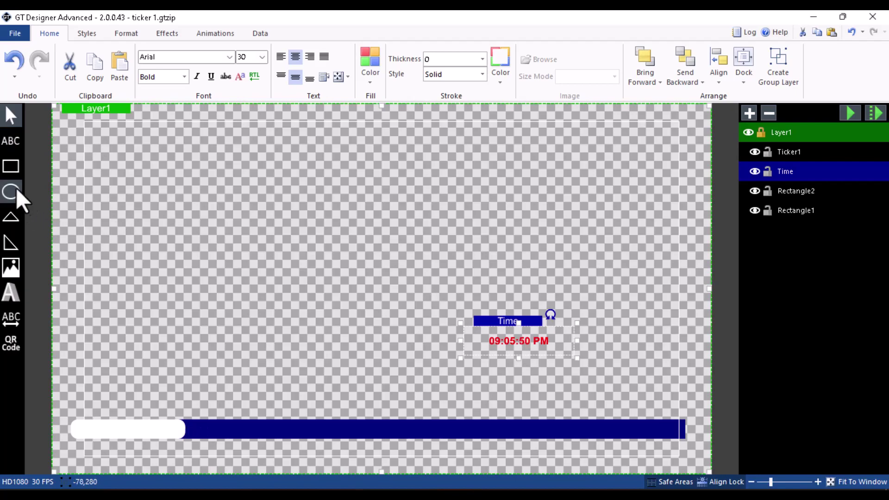
# Delete the clock and white end piece, then draw a long, thick red bar above the navy ticker.
pyautogui.press('Delete')
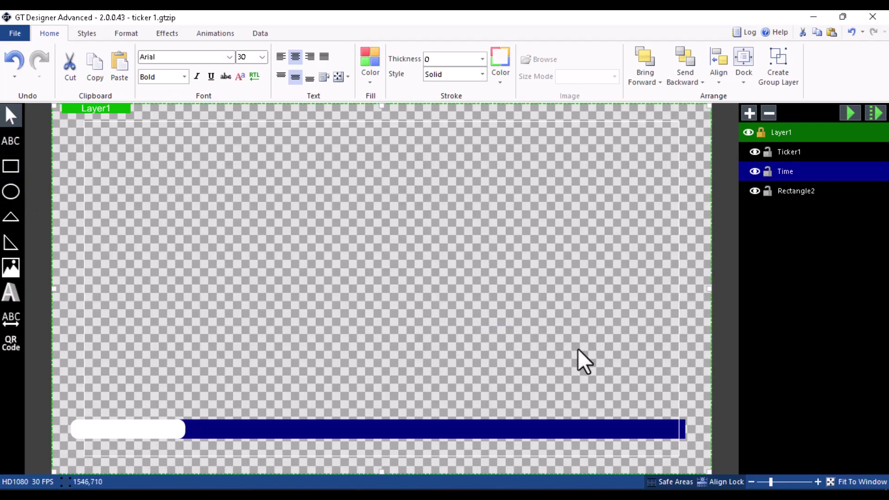
pyautogui.click(101, 434)
pyautogui.press('Delete')
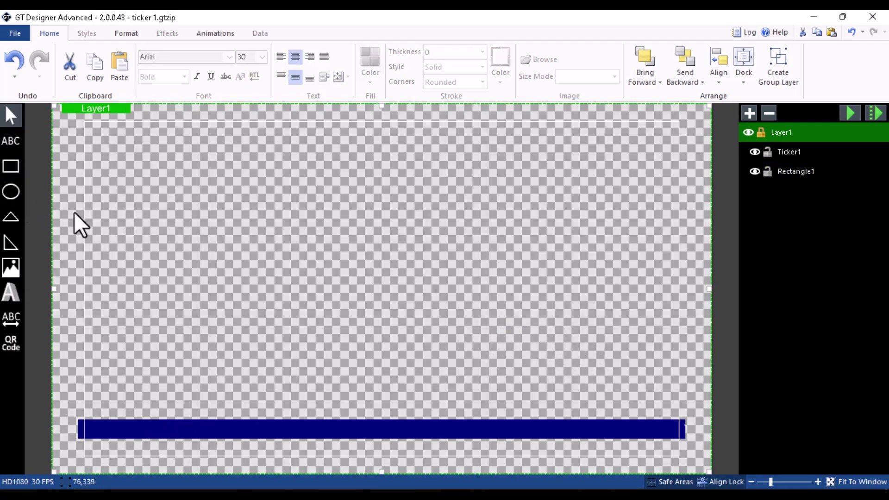
pyautogui.click(10, 166)
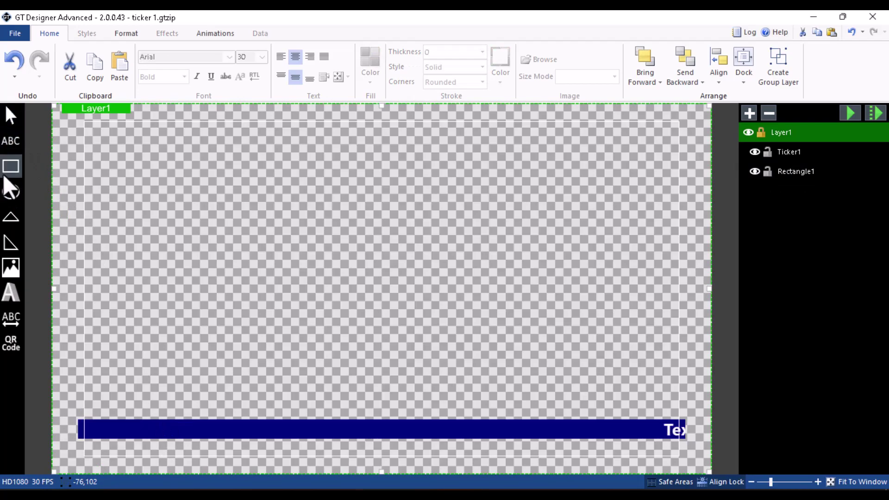
pyautogui.moveTo(124, 283); pyautogui.dragTo(476, 291)
pyautogui.click(11, 34)
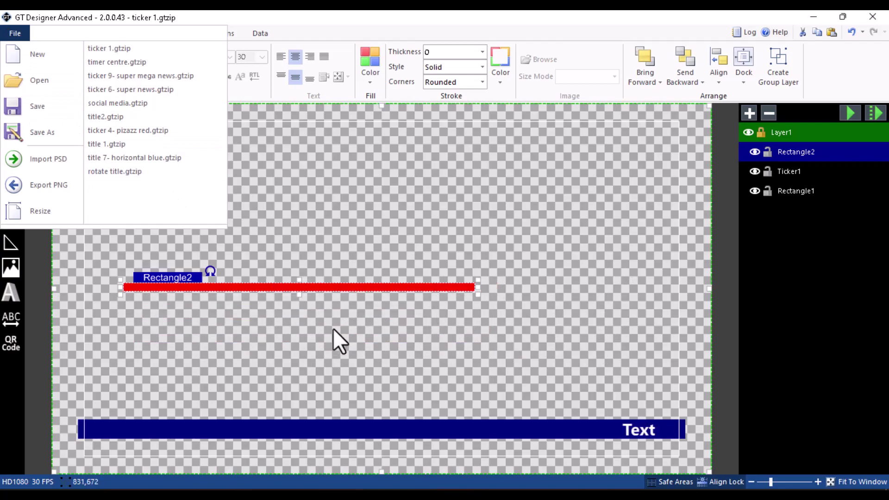
pyautogui.moveTo(477, 291); pyautogui.dragTo(636, 305)
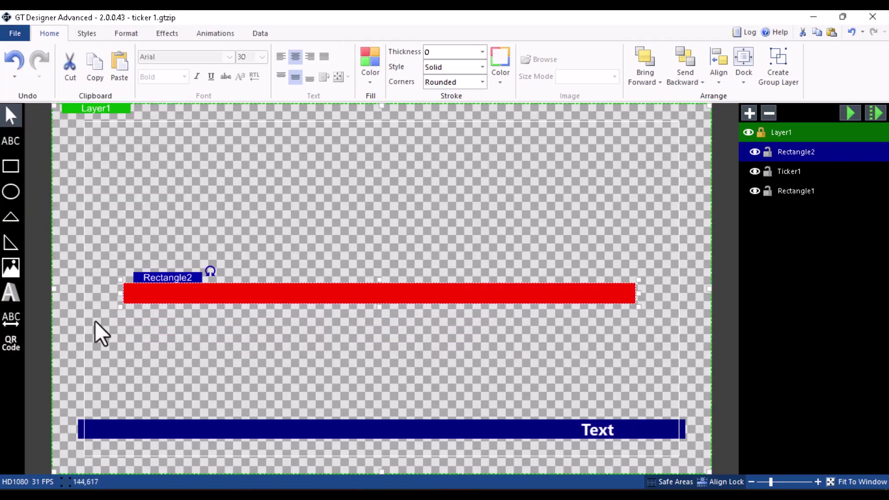
# Add a second ticker, Ticker2, stretched across the red bar.
pyautogui.click(10, 319)
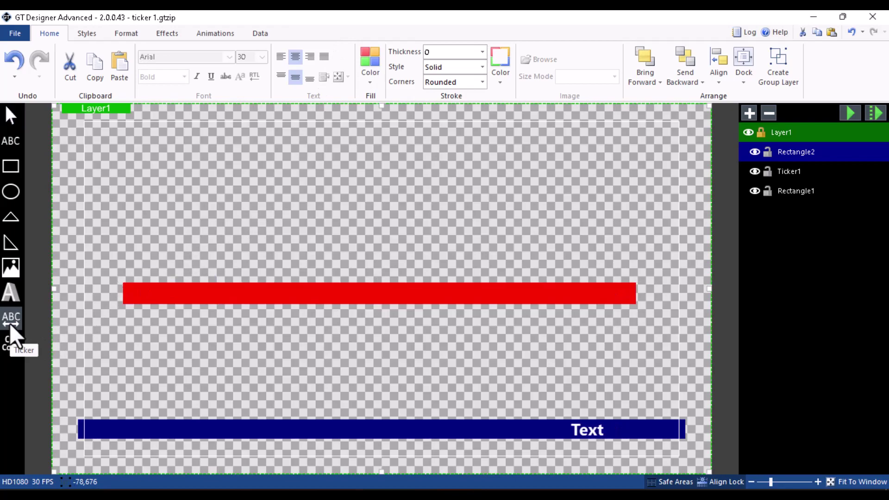
pyautogui.click(127, 287)
pyautogui.moveTo(360, 288); pyautogui.dragTo(605, 289)
pyautogui.click(368, 76)
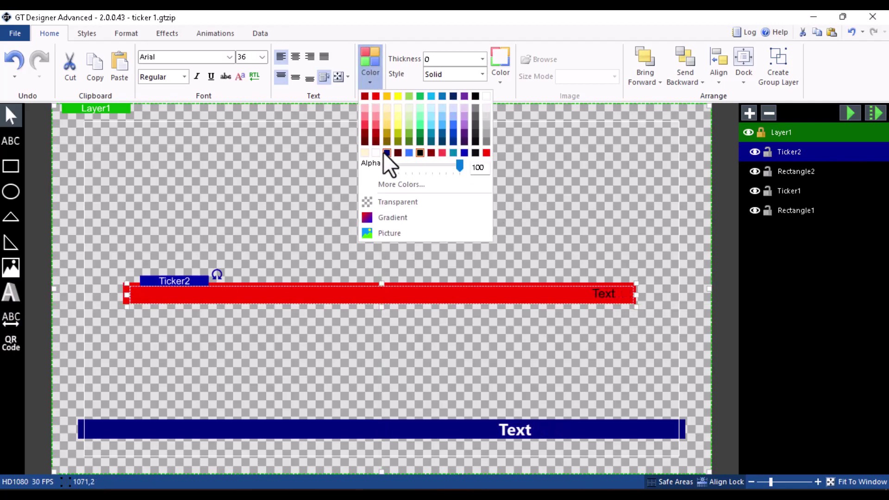
pyautogui.click(543, 195)
pyautogui.click(580, 238)
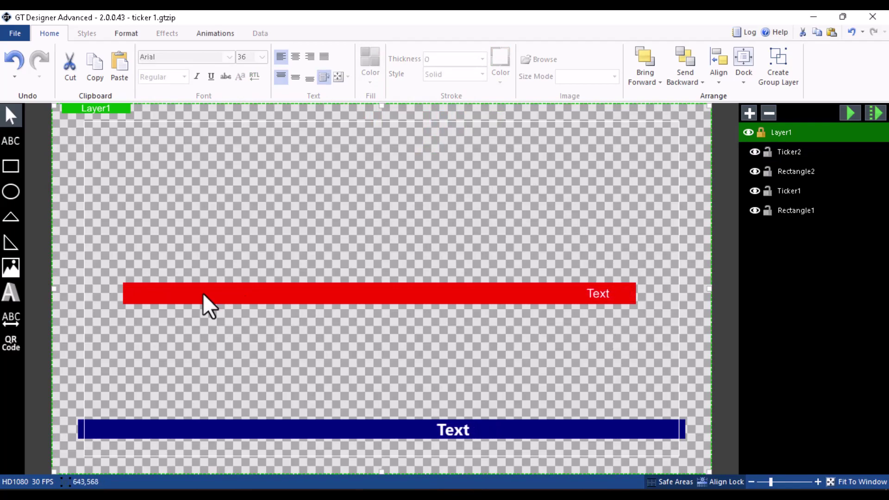
pyautogui.click(18, 190)
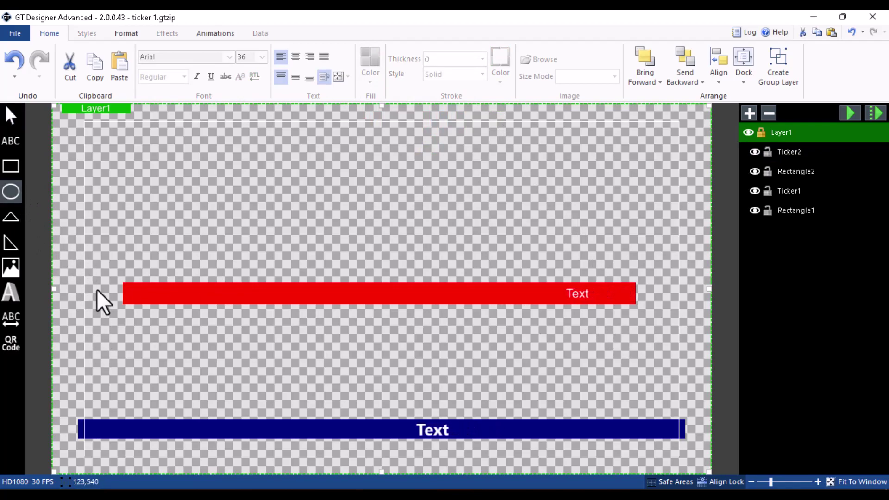
# Draw an ellipse over the red bar's left end and fill it white.
pyautogui.moveTo(120, 277)
pyautogui.mouseDown()
pyautogui.moveTo(182, 303)
pyautogui.moveTo(278, 306)
pyautogui.moveTo(200, 301)
pyautogui.moveTo(203, 312)
pyautogui.mouseUp()
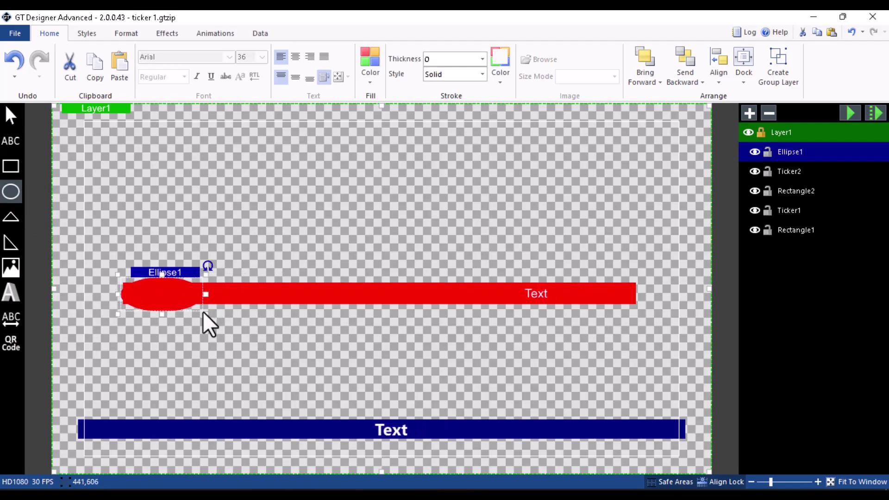
pyautogui.click(370, 60)
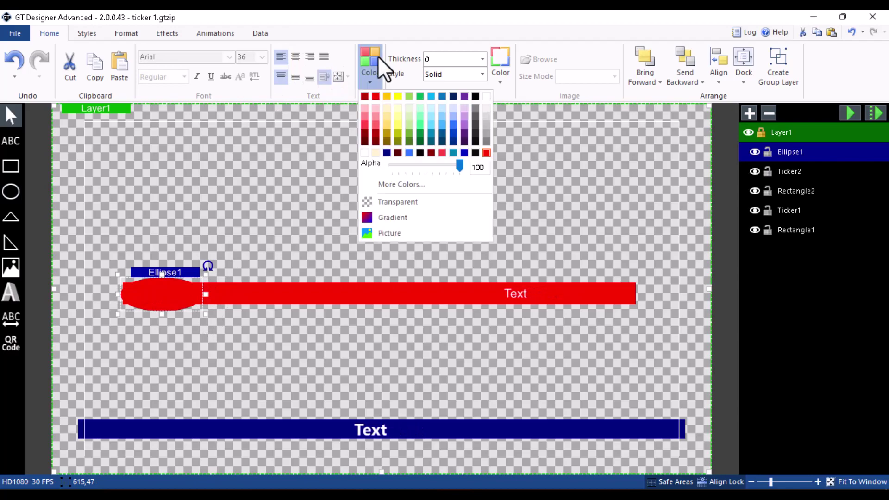
pyautogui.click(364, 153)
pyautogui.moveTo(170, 288); pyautogui.dragTo(157, 289)
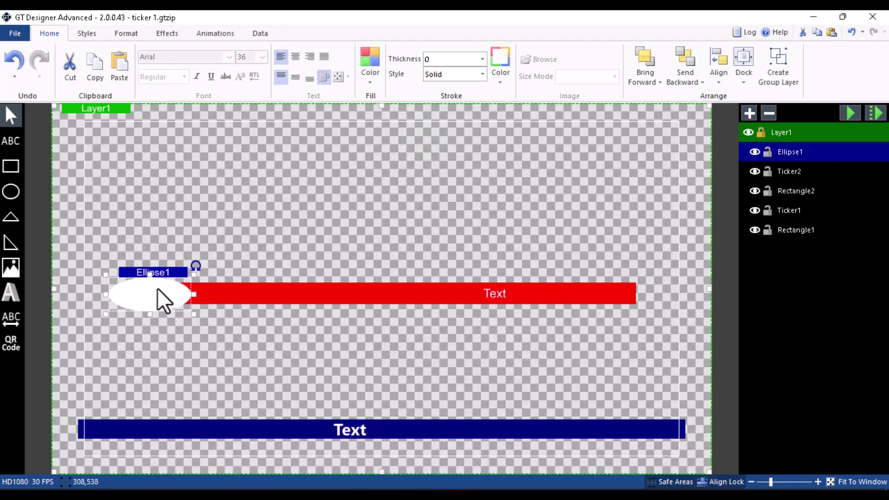
pyautogui.click(128, 242)
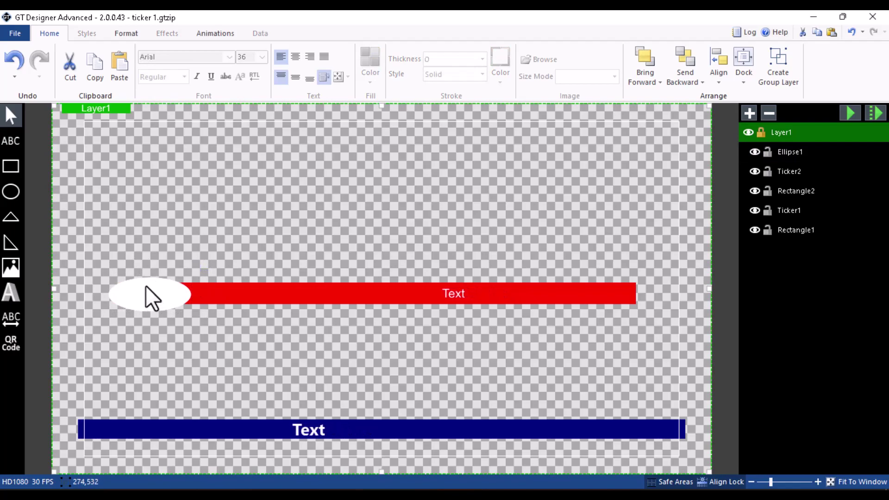
# Reposition the white oval so it caps the red bar's left end.
pyautogui.click(142, 303)
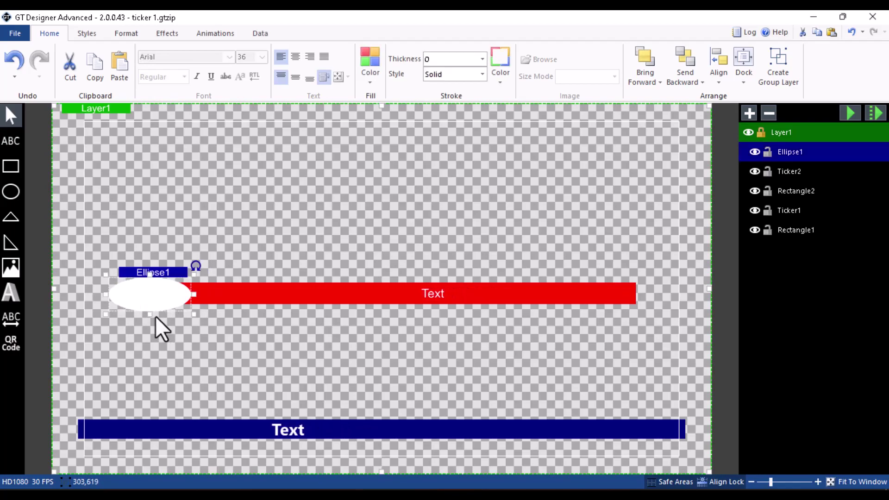
pyautogui.click(193, 328)
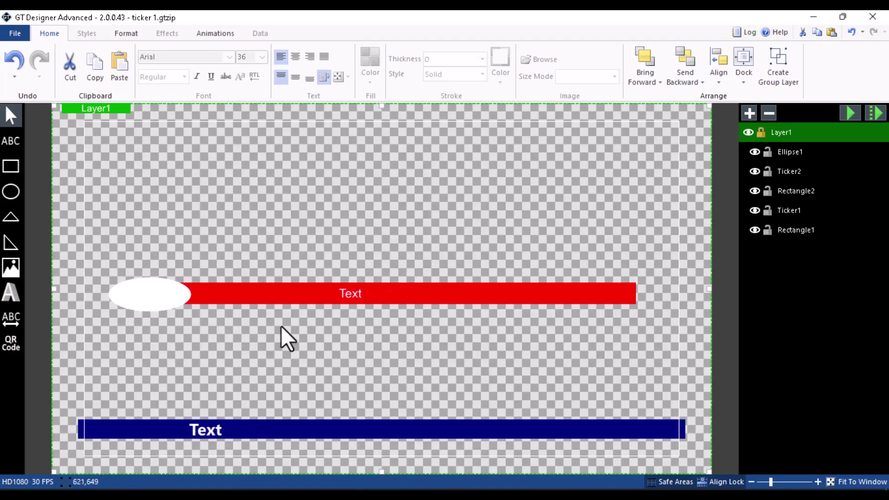
pyautogui.moveTo(173, 302)
pyautogui.mouseDown()
pyautogui.moveTo(626, 292)
pyautogui.moveTo(105, 286)
pyautogui.moveTo(116, 285)
pyautogui.mouseUp()
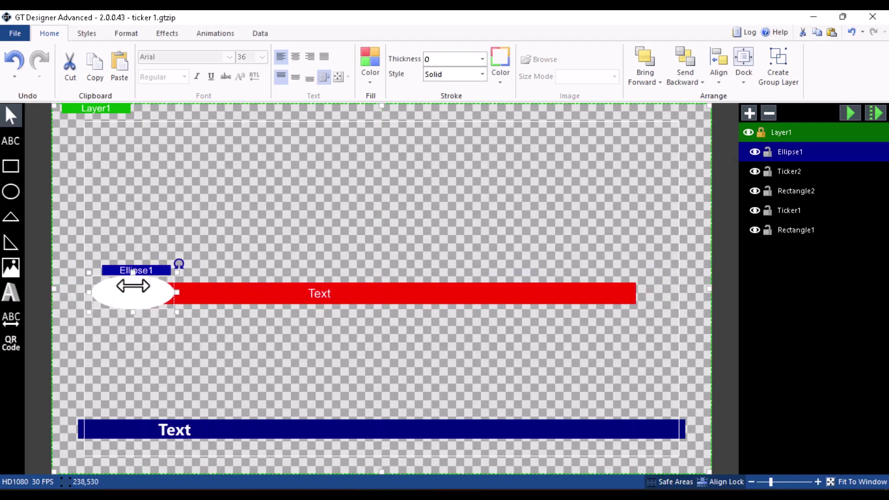
pyautogui.click(413, 160)
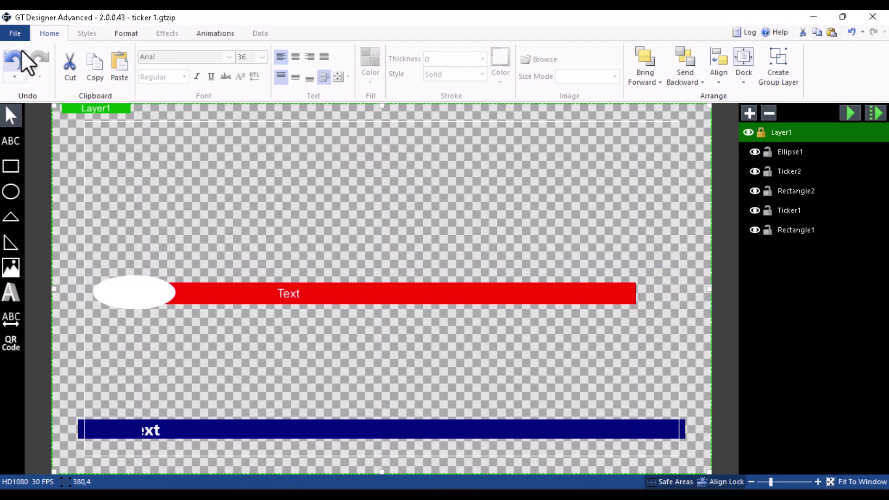
pyautogui.click(15, 33)
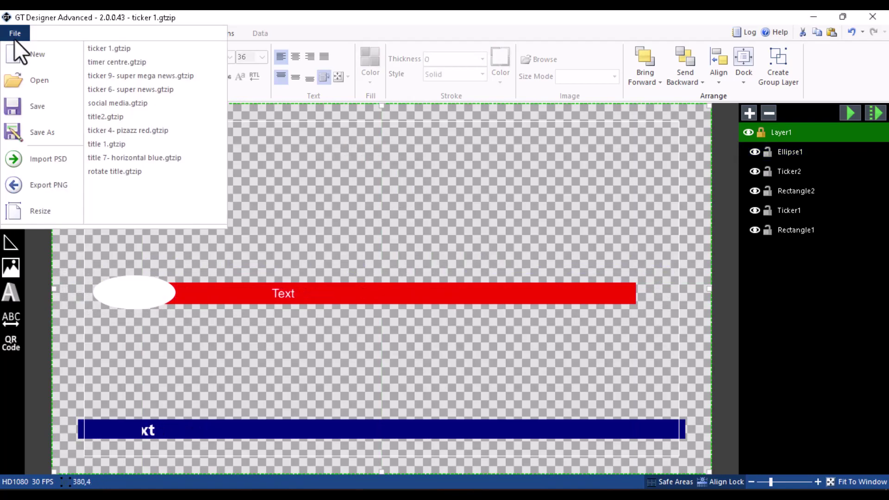
pyautogui.click(454, 138)
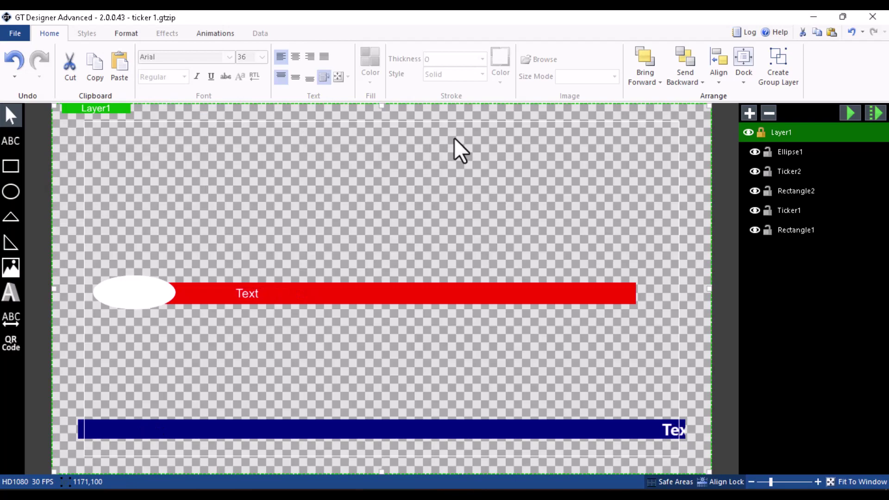